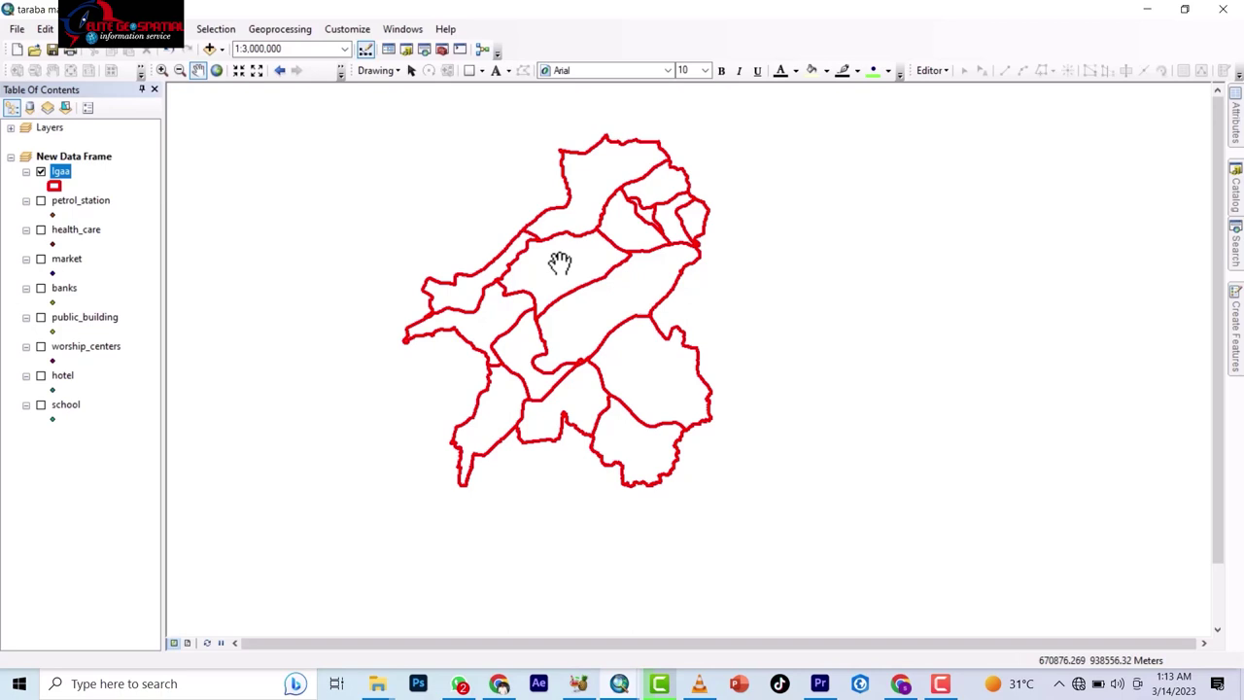
Start an Editor session on the geodatabase holding the lgaa layer
{"action": "right_click", "coordinate": [64, 173]}
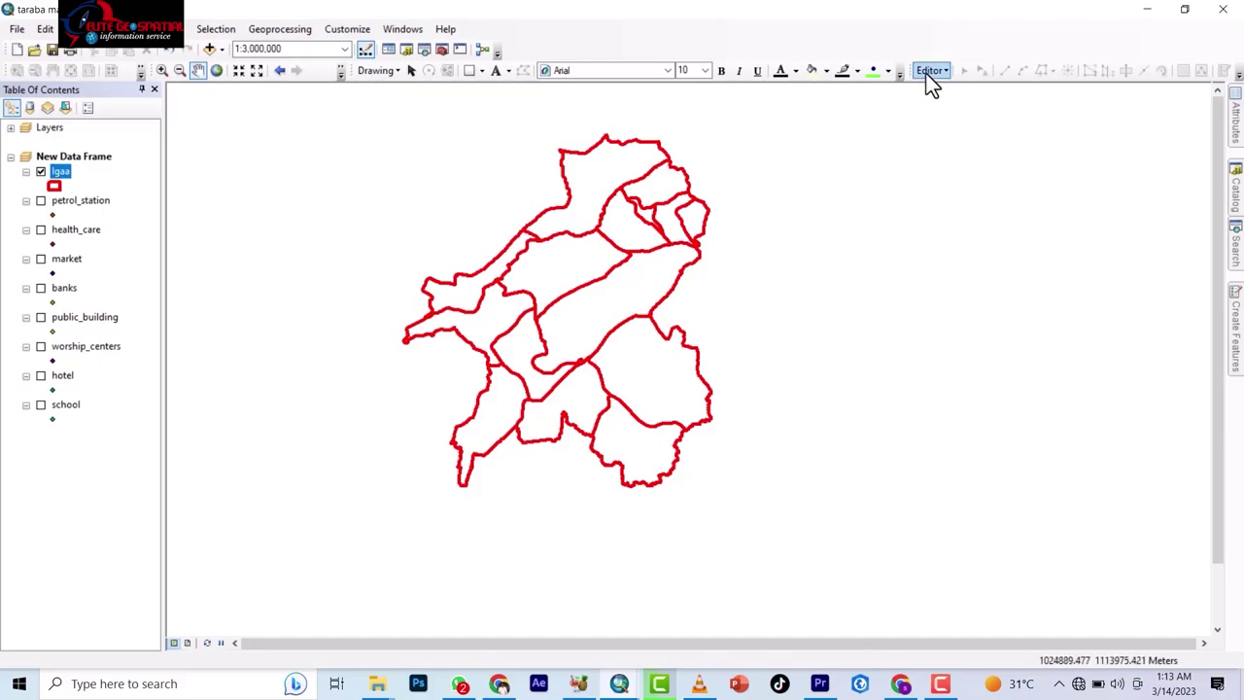
{"action": "left_click", "coordinate": [929, 71]}
{"action": "left_click", "coordinate": [957, 86]}
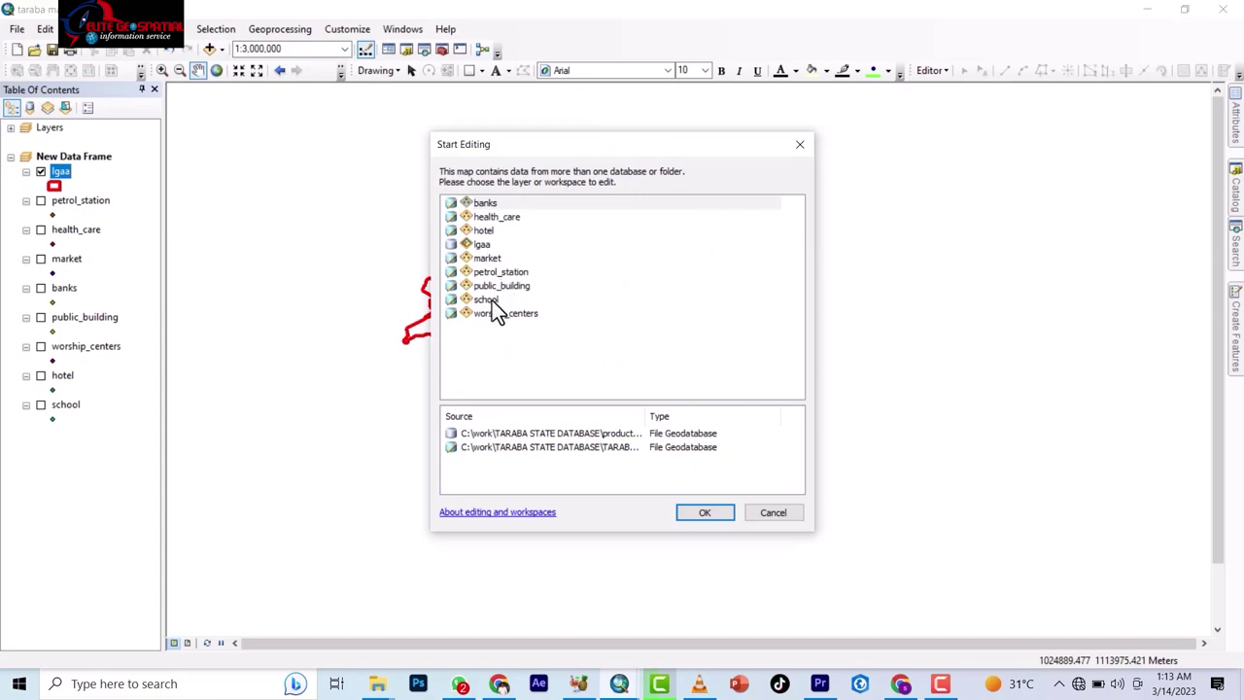
{"action": "left_click", "coordinate": [480, 245]}
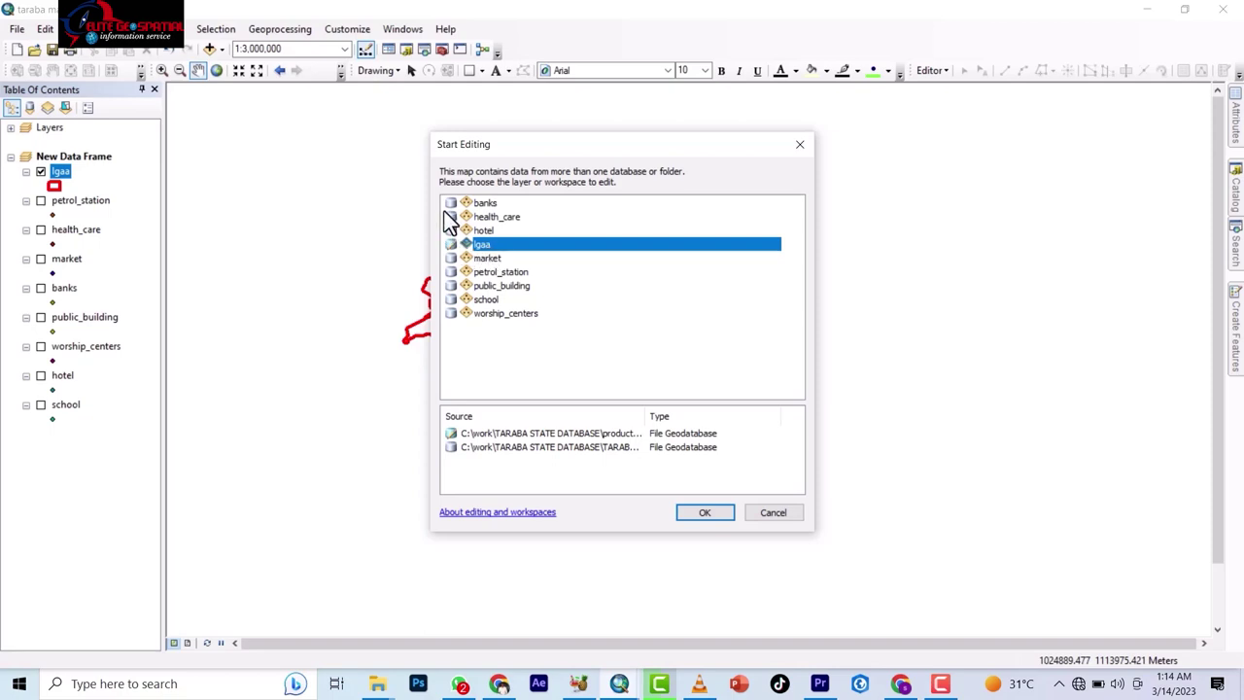
{"action": "left_click", "coordinate": [697, 515]}
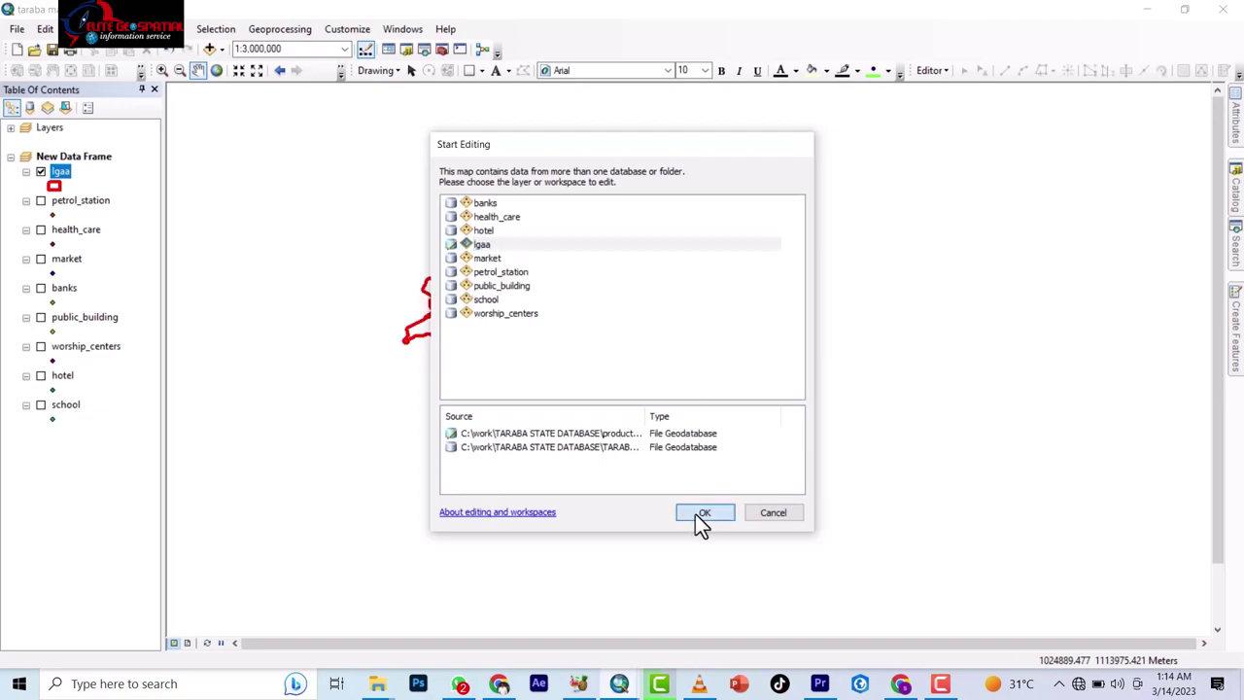
Open the lgaa attribute table and enter IBI's population as 10000
{"action": "right_click", "coordinate": [65, 174]}
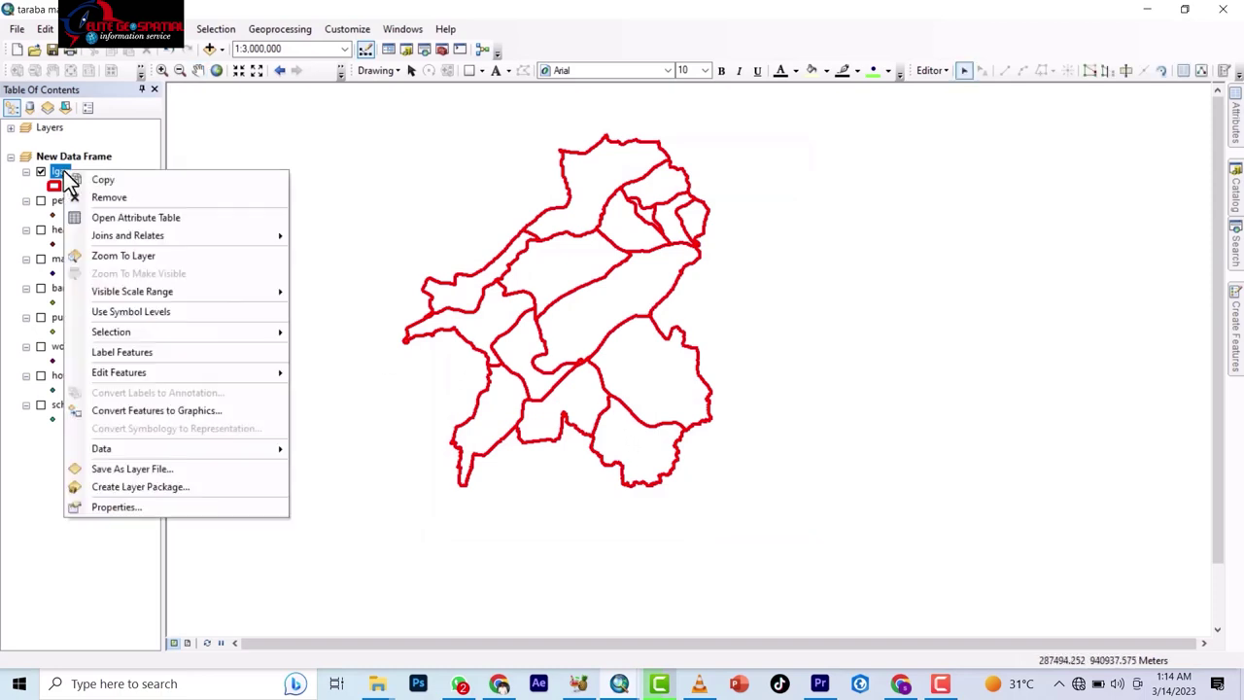
{"action": "left_click", "coordinate": [108, 218]}
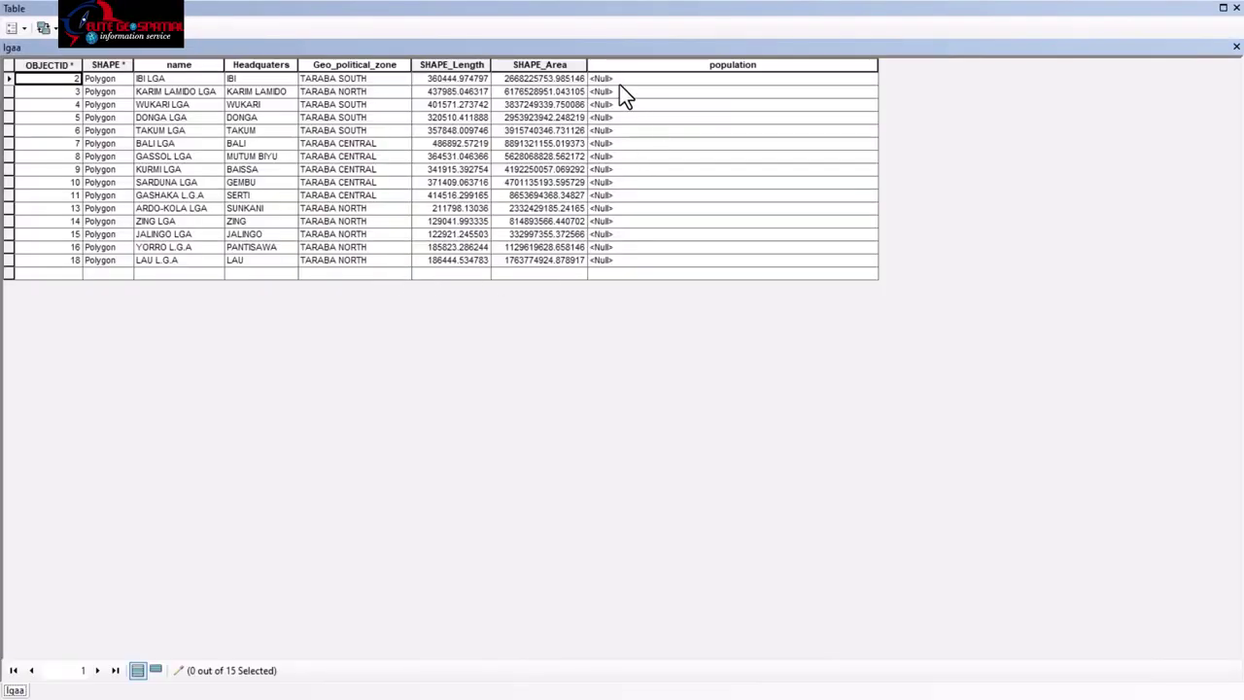
{"action": "left_click", "coordinate": [619, 81]}
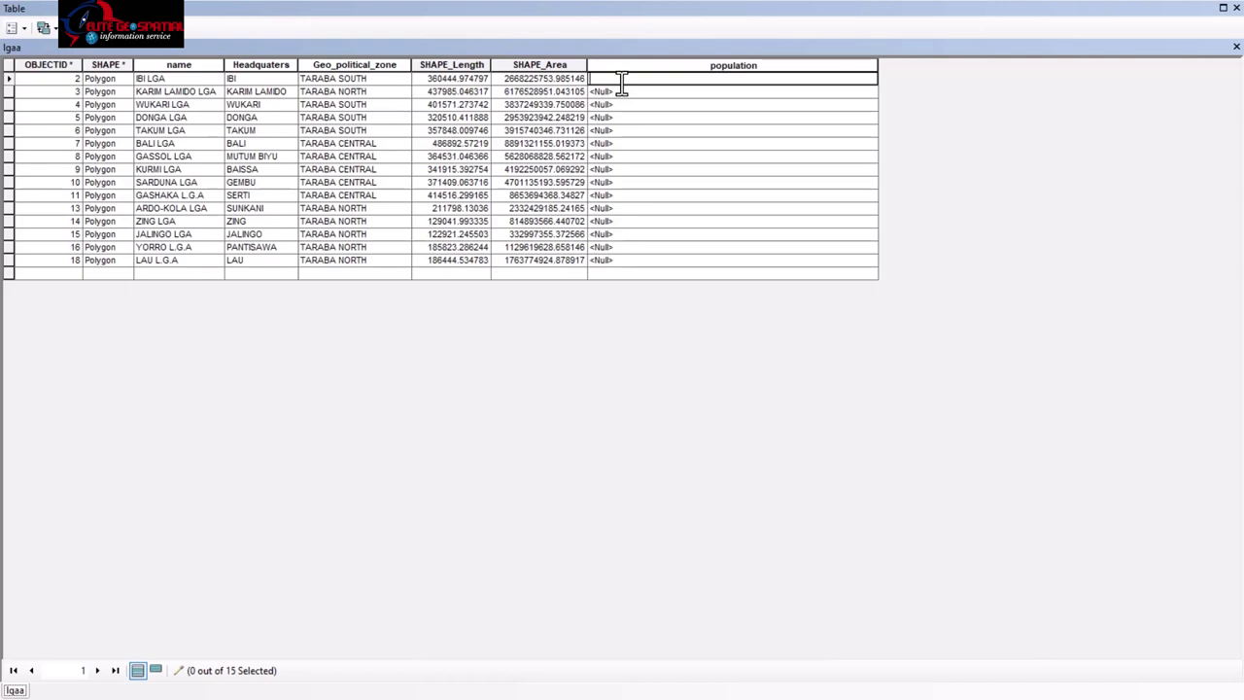
{"action": "type", "text": "10000"}
{"action": "key", "text": "BackSpace"}
{"action": "key", "text": "BackSpace"}
{"action": "key", "text": "BackSpace"}
{"action": "key", "text": "BackSpace"}
{"action": "key", "text": "BackSpace"}
{"action": "type", "text": "10000"}
Enter populations 700000, 1000000 and 200000 for KARIM LAMIDO, WUKARI and DONGA
{"action": "left_click", "coordinate": [614, 91]}
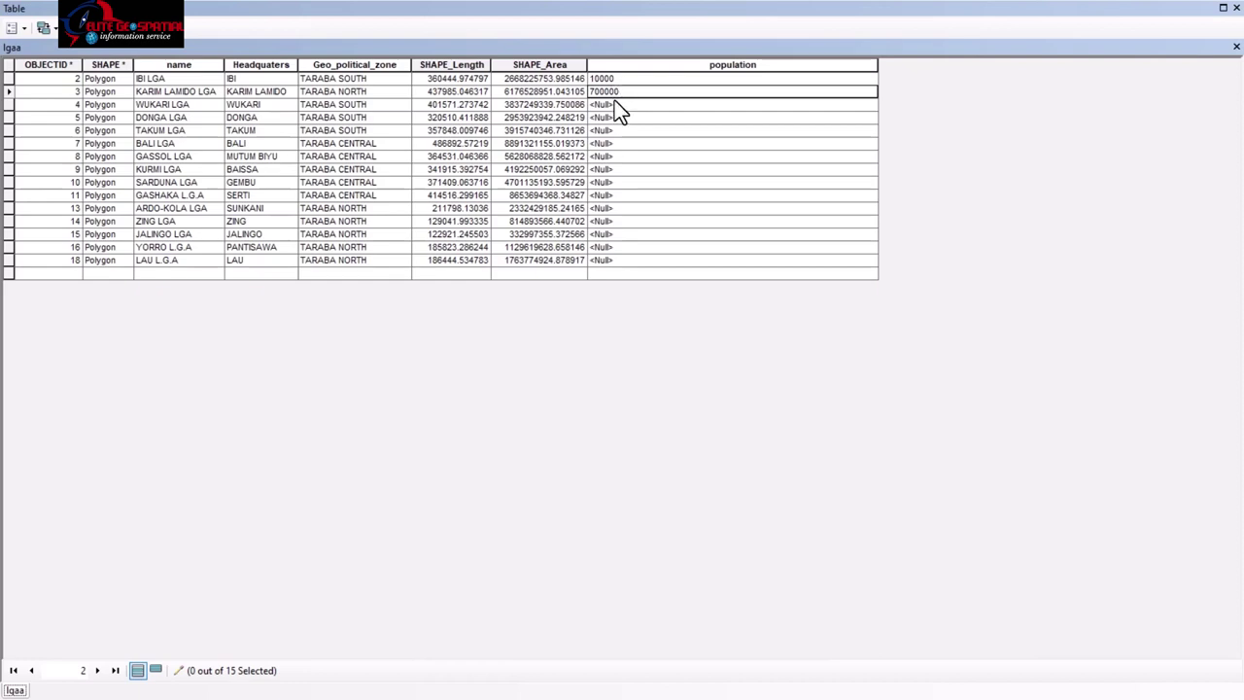
{"action": "left_click", "coordinate": [614, 105]}
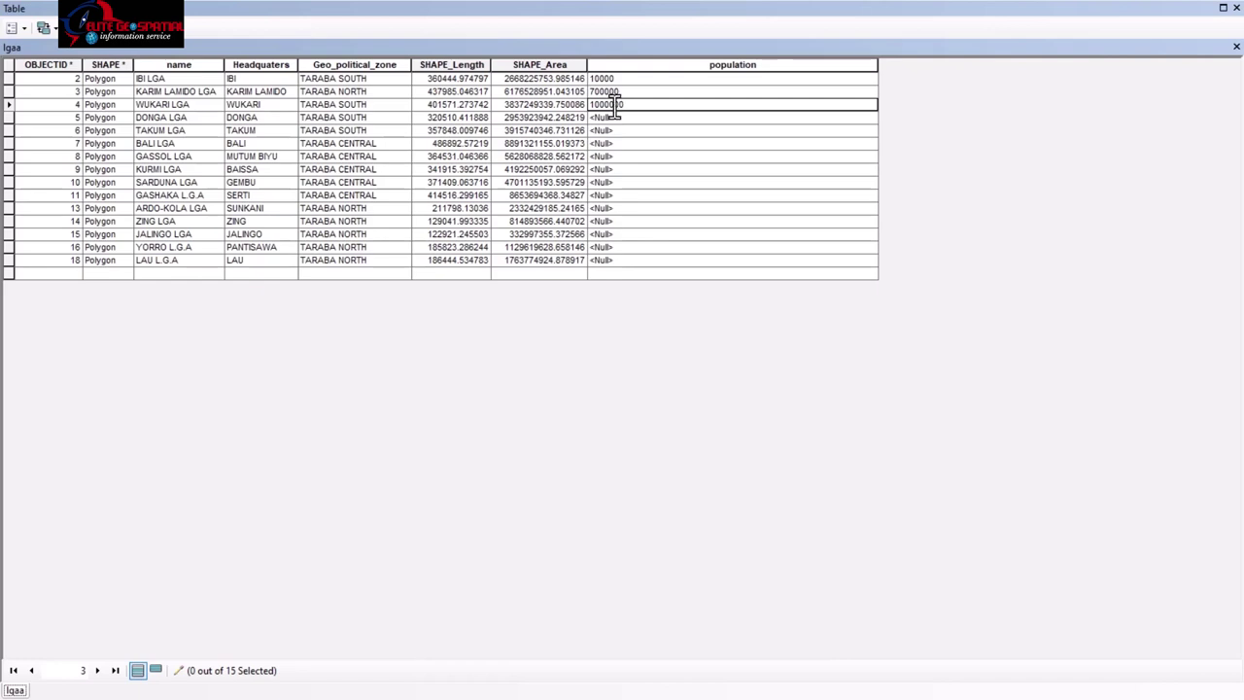
{"action": "left_click", "coordinate": [605, 116]}
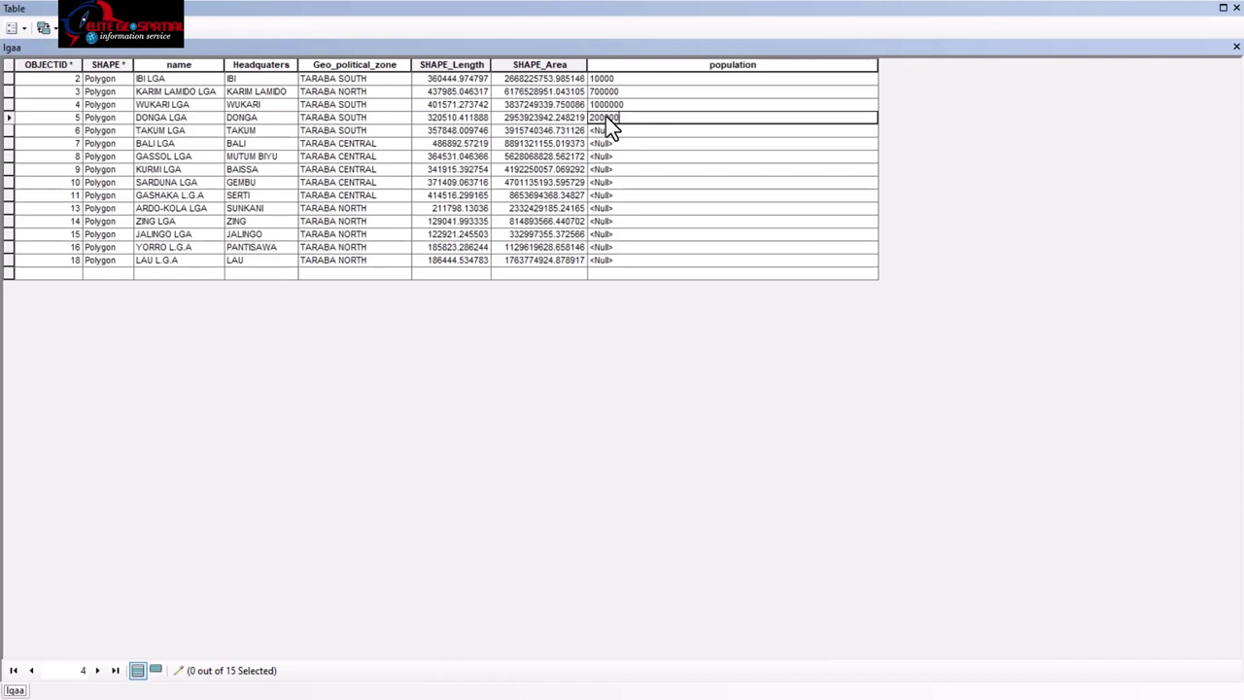
{"action": "left_click", "coordinate": [600, 130]}
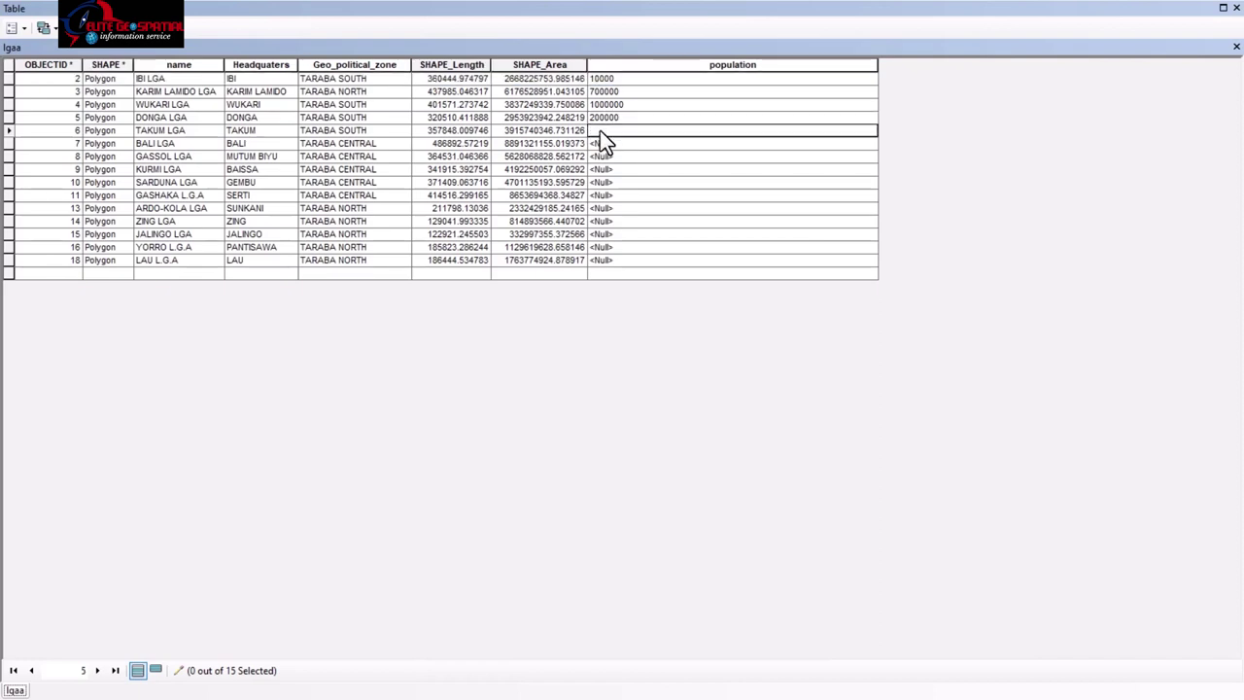
Enter populations 150000, 300000, 400000, 80000 and 100000 for TAKUM, BALI, GASSOL, KURMI and SARDUNA
{"action": "type", "text": "150000"}
{"action": "left_click", "coordinate": [601, 144]}
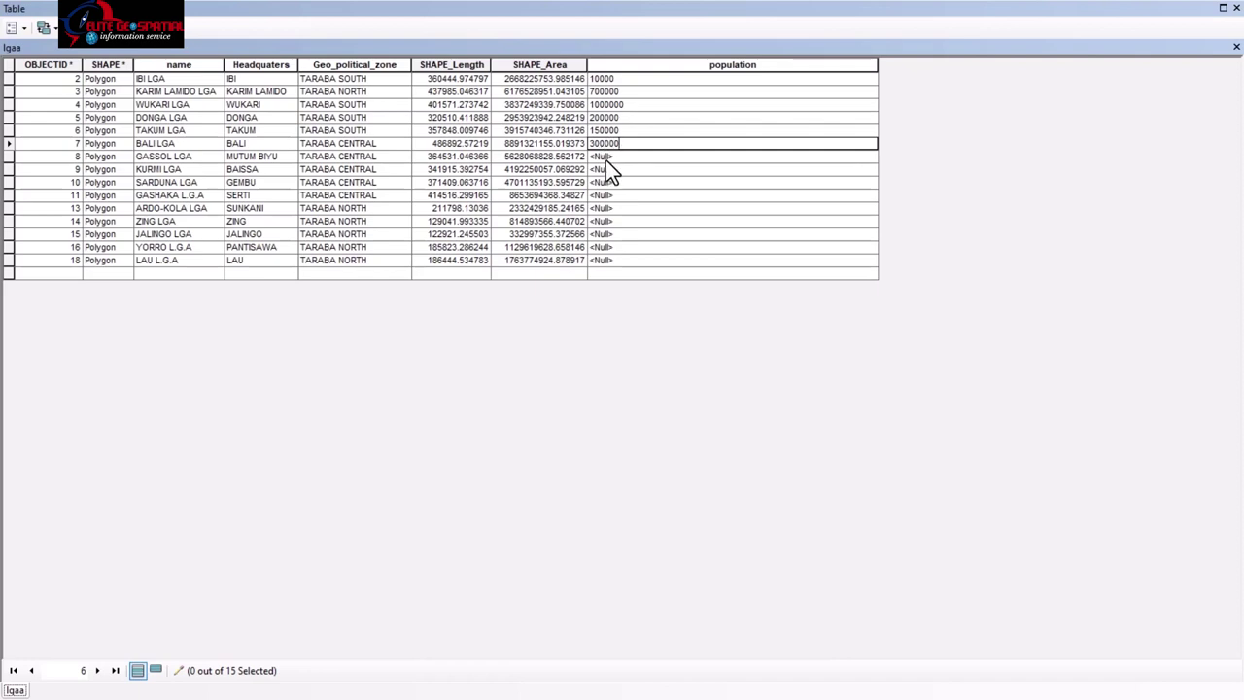
{"action": "left_click", "coordinate": [605, 159]}
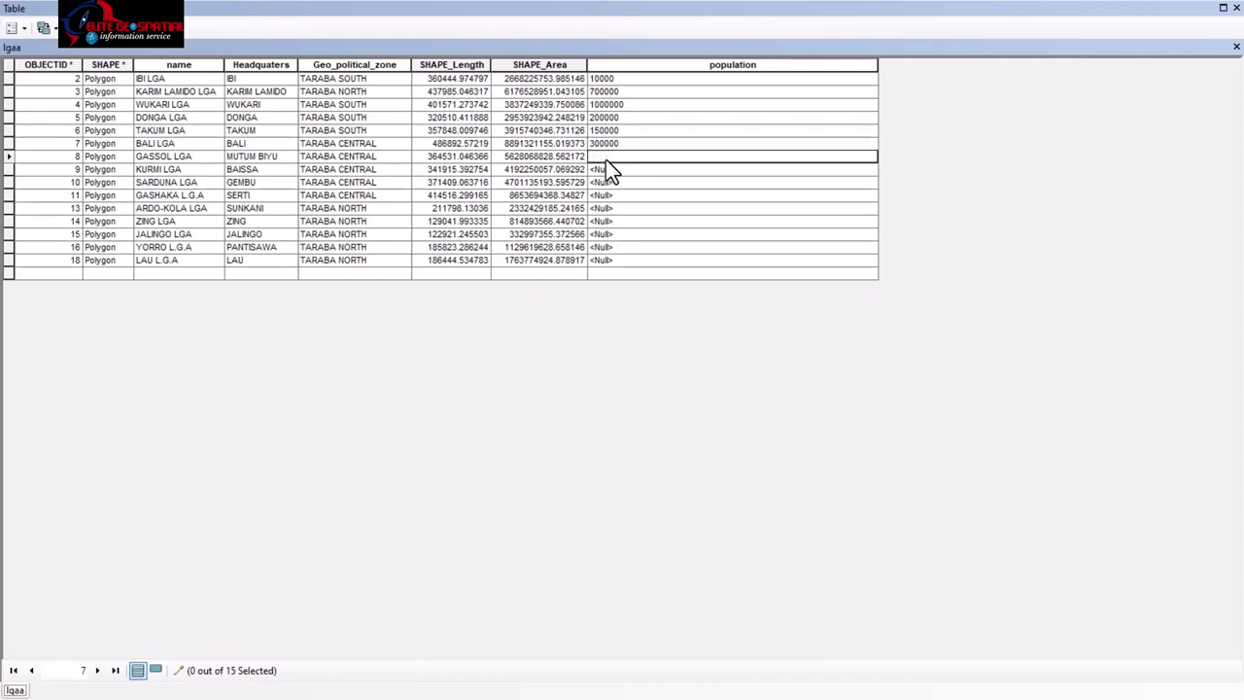
{"action": "type", "text": "400000"}
{"action": "left_click", "coordinate": [603, 172]}
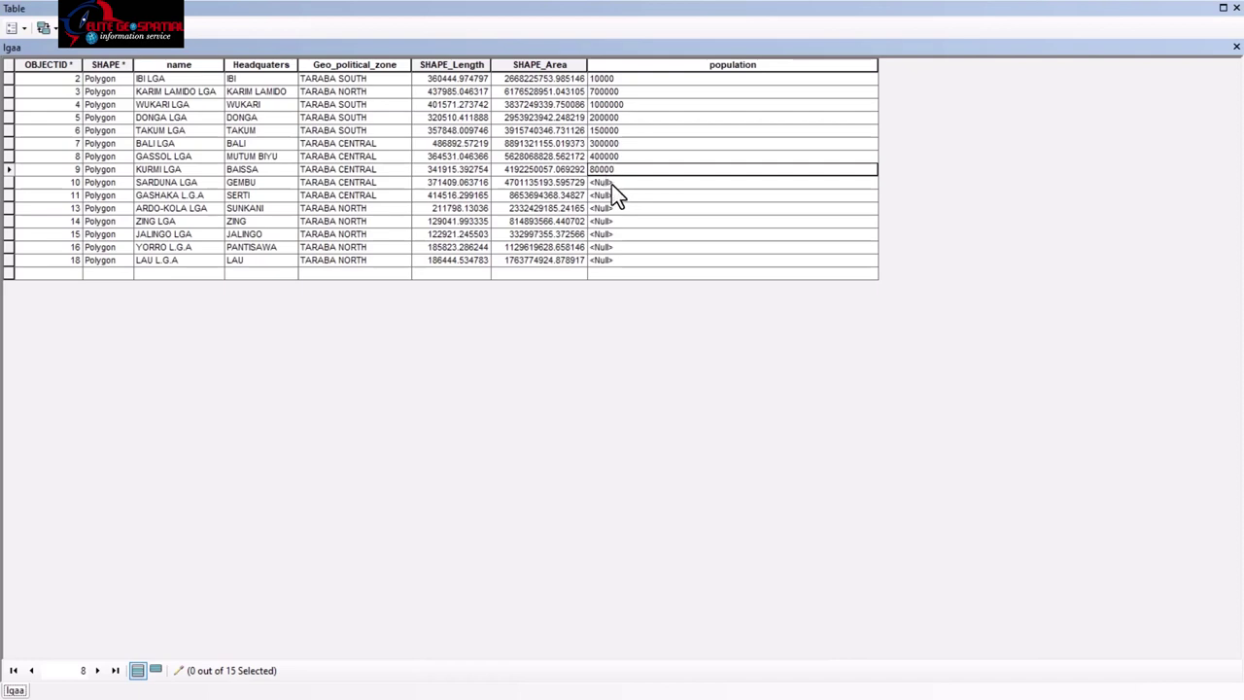
{"action": "left_click", "coordinate": [612, 184]}
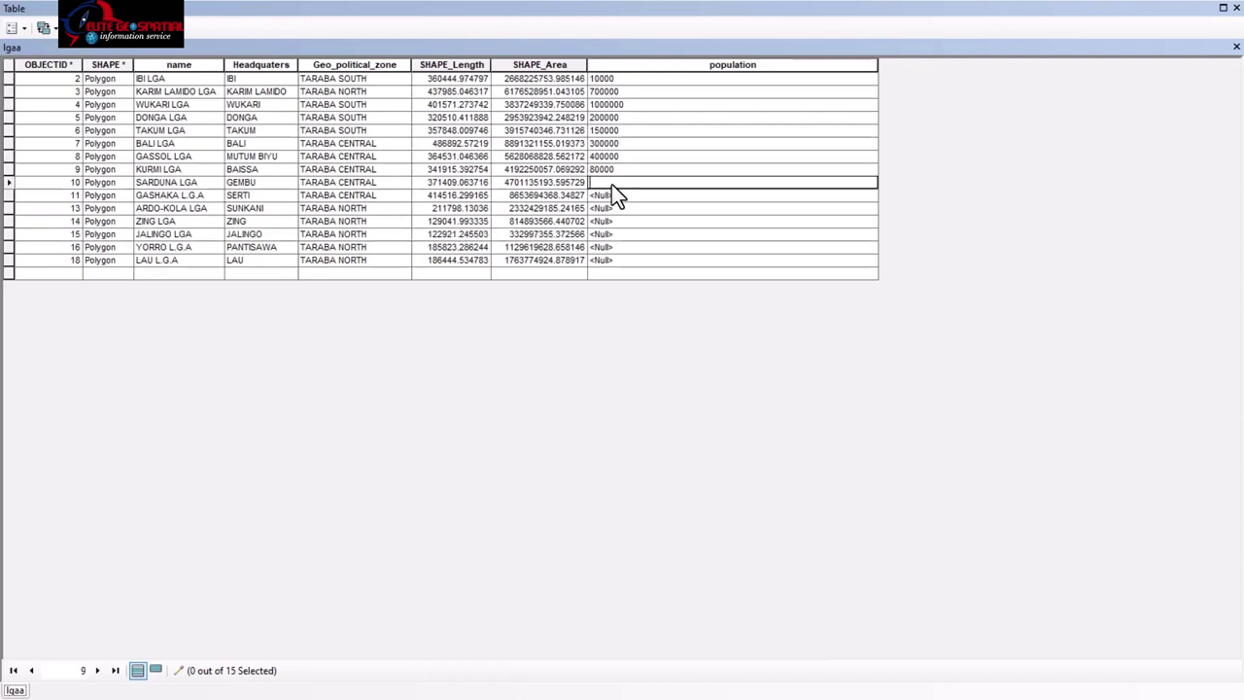
{"action": "type", "text": "100000"}
{"action": "left_click", "coordinate": [613, 194]}
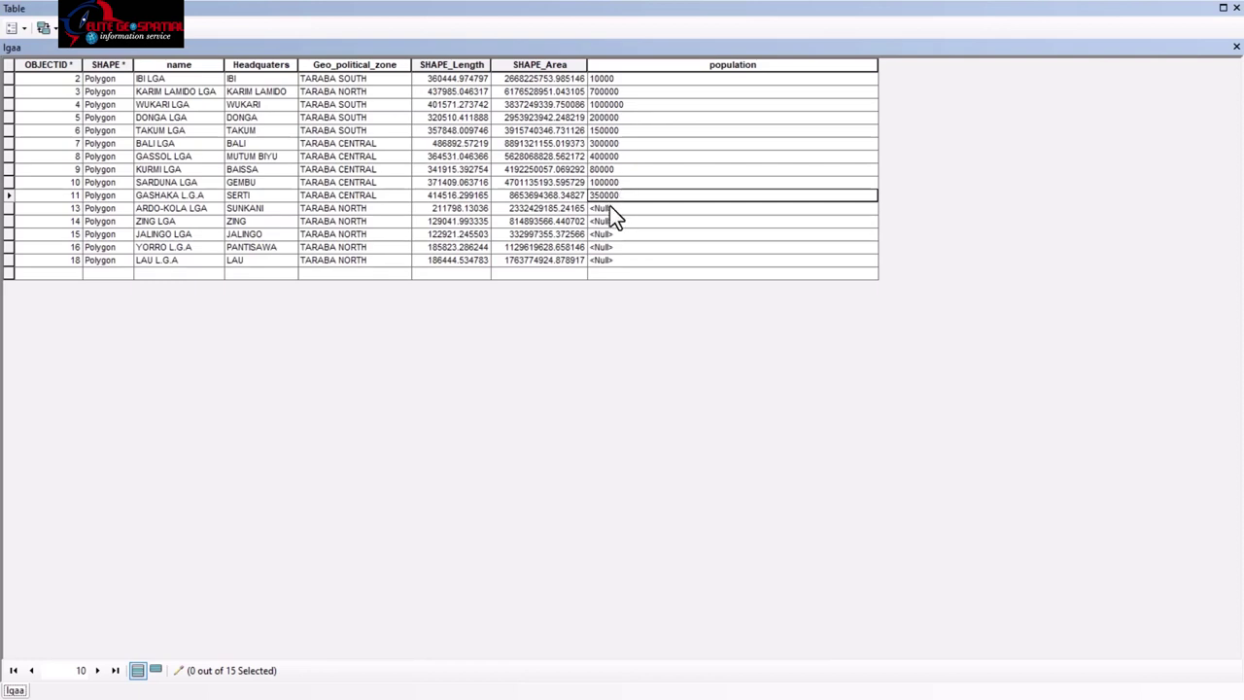
Enter populations 120000, 300000, 1500000, 200000 and 250000 for ARDO-KOLA, ZING, JALINGO, YORRO and LAU
{"action": "left_click", "coordinate": [610, 207]}
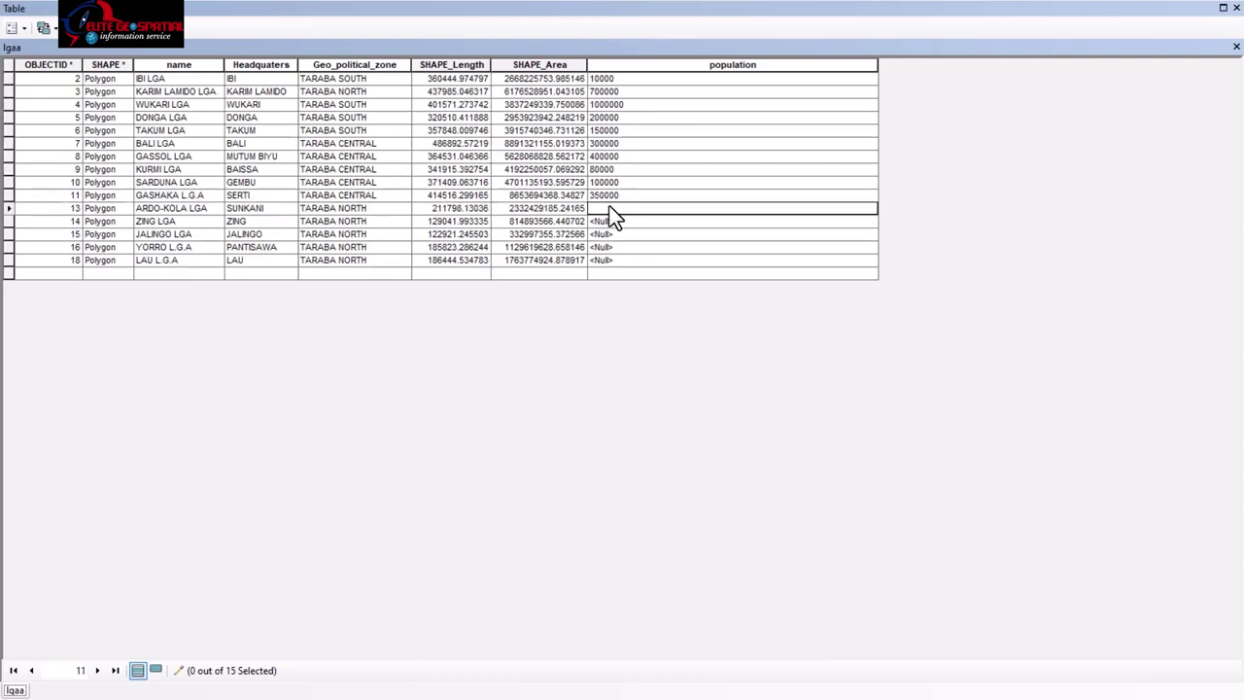
{"action": "type", "text": "120000"}
{"action": "left_click", "coordinate": [604, 222]}
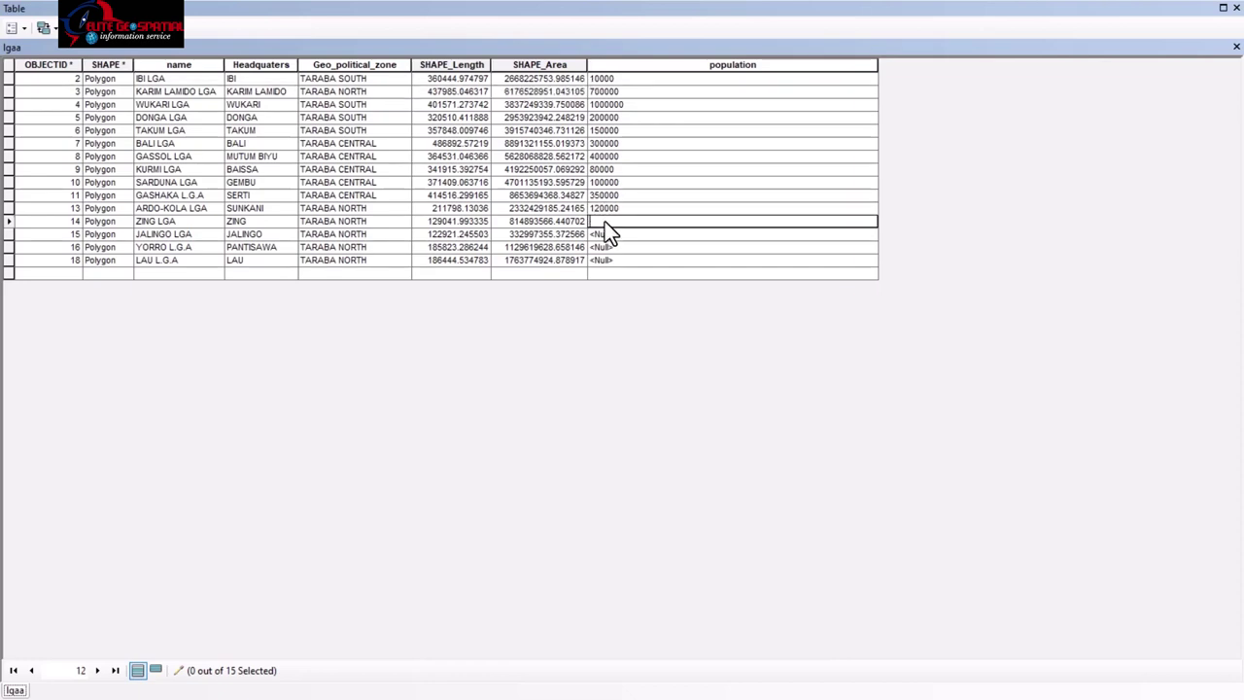
{"action": "type", "text": "300000"}
{"action": "left_click", "coordinate": [604, 234]}
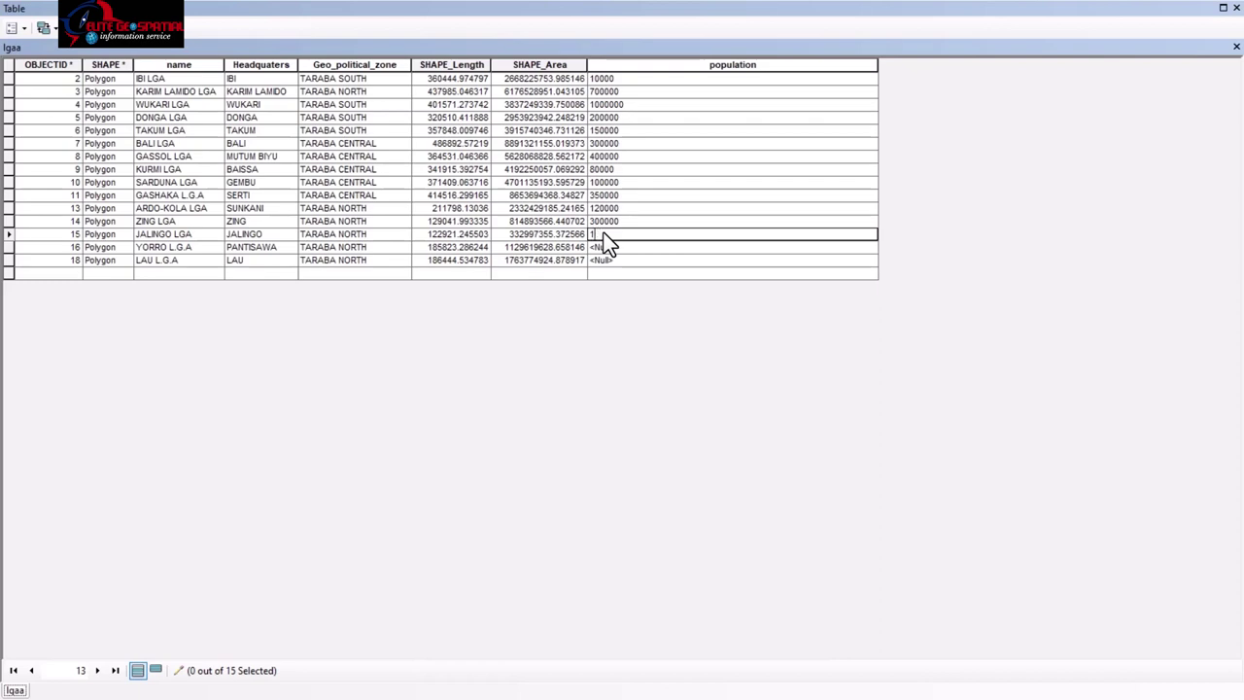
{"action": "type", "text": "1500000"}
{"action": "left_click", "coordinate": [614, 249]}
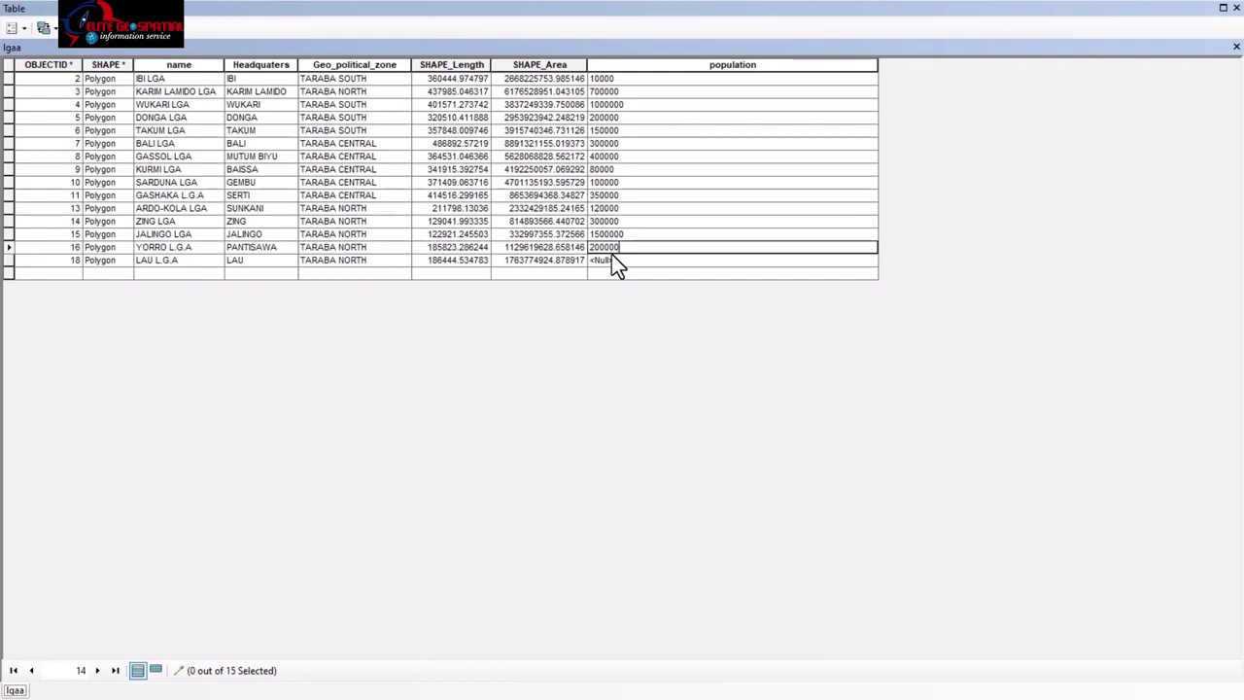
{"action": "left_click", "coordinate": [611, 255]}
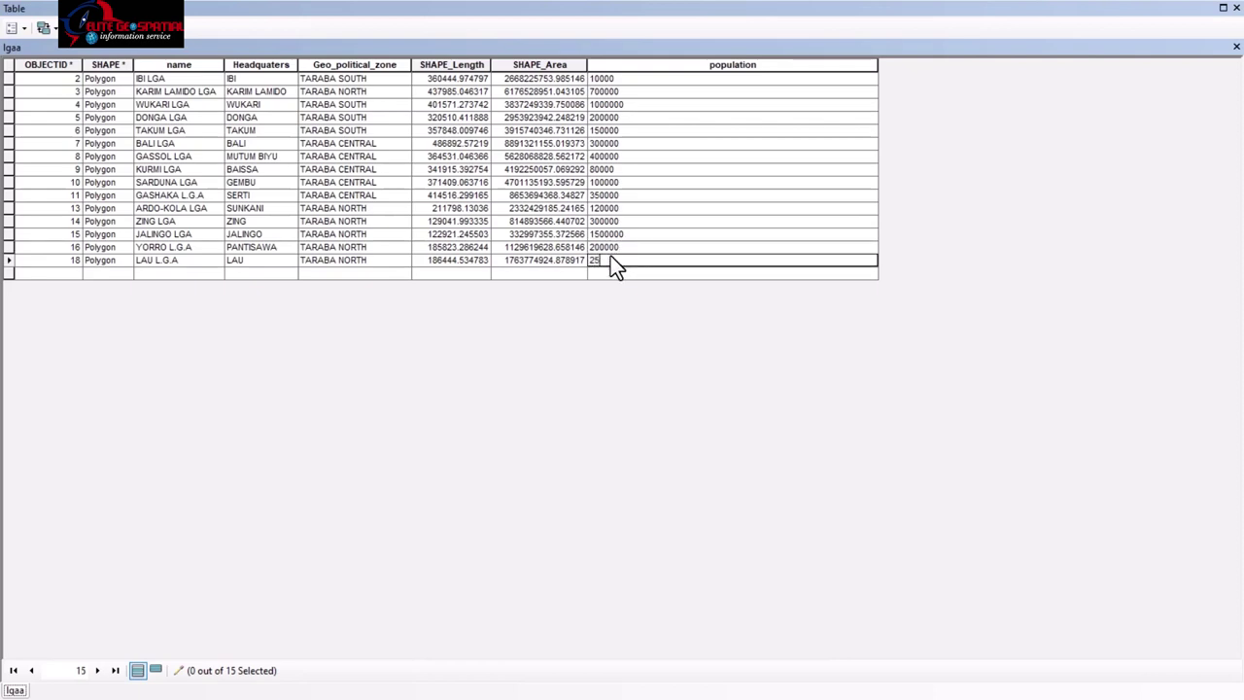
{"action": "type", "text": "250000"}
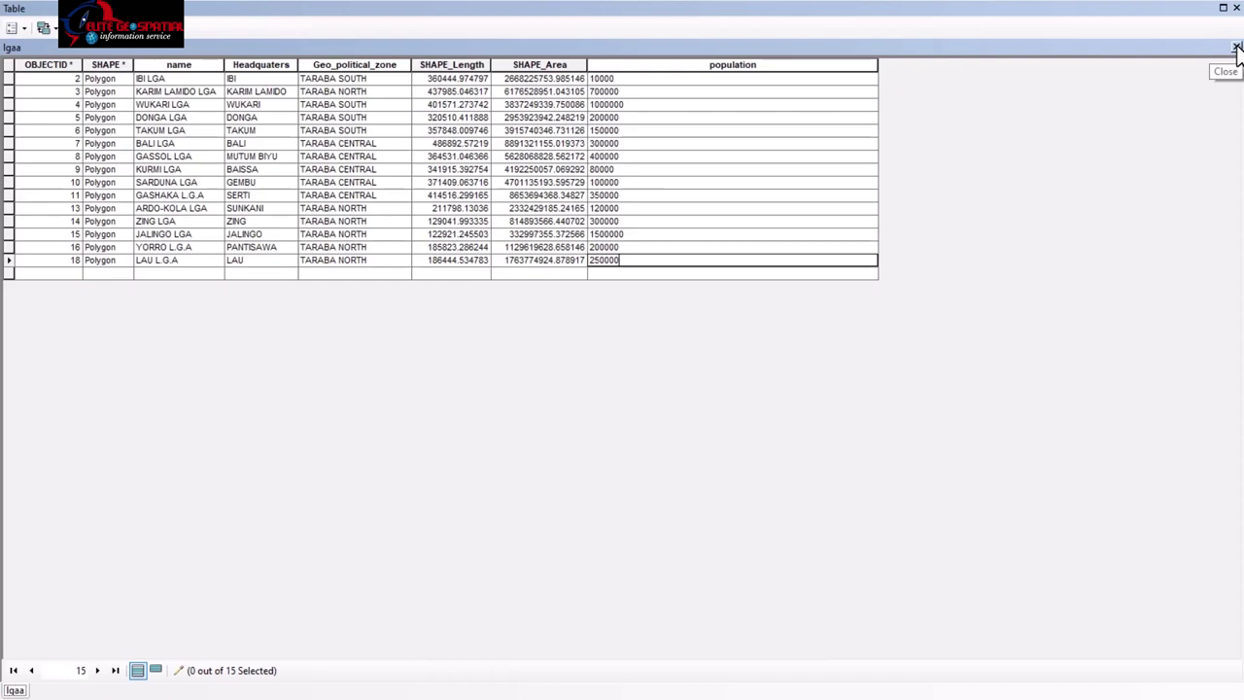
Close the table, save the lgaa edits and stop editing
{"action": "left_click", "coordinate": [1236, 47]}
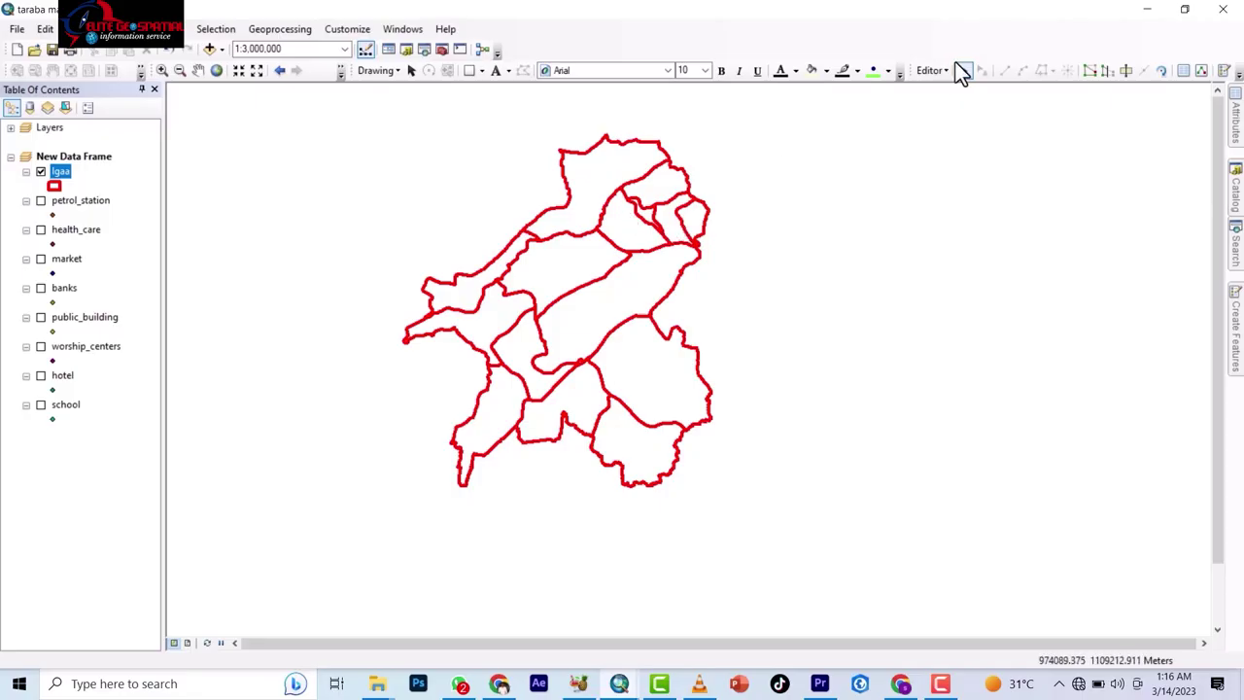
{"action": "left_click", "coordinate": [929, 70]}
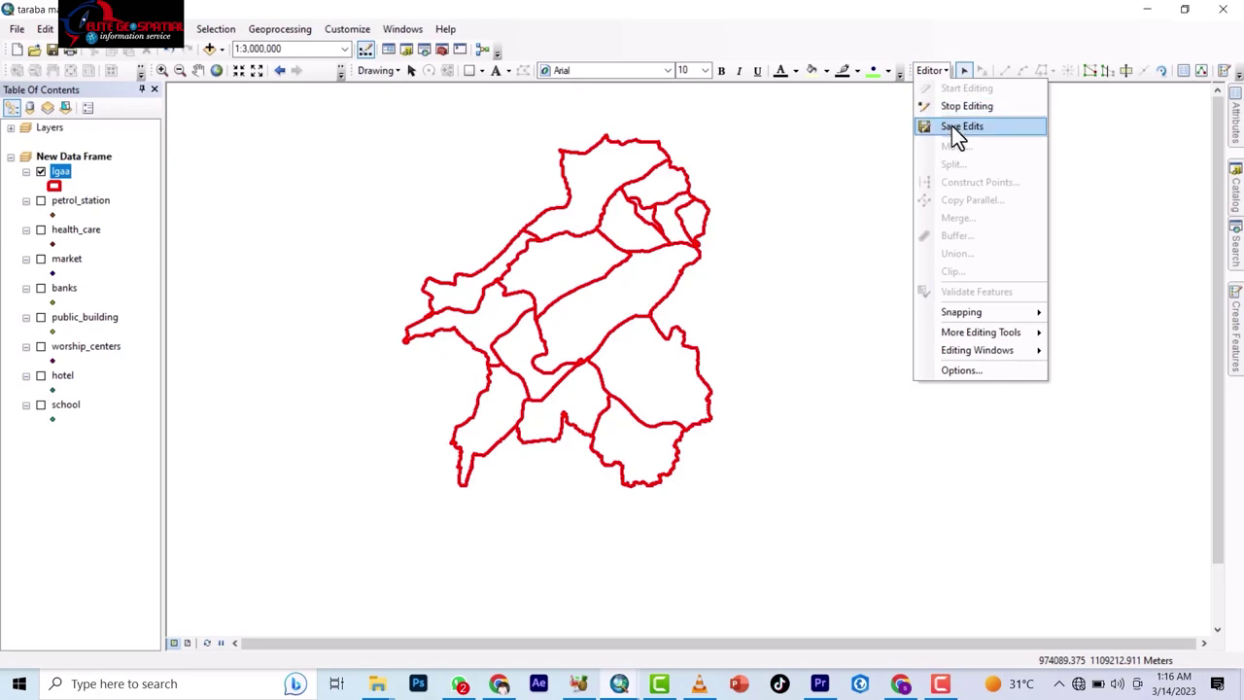
{"action": "left_click", "coordinate": [951, 125]}
{"action": "left_click", "coordinate": [926, 72]}
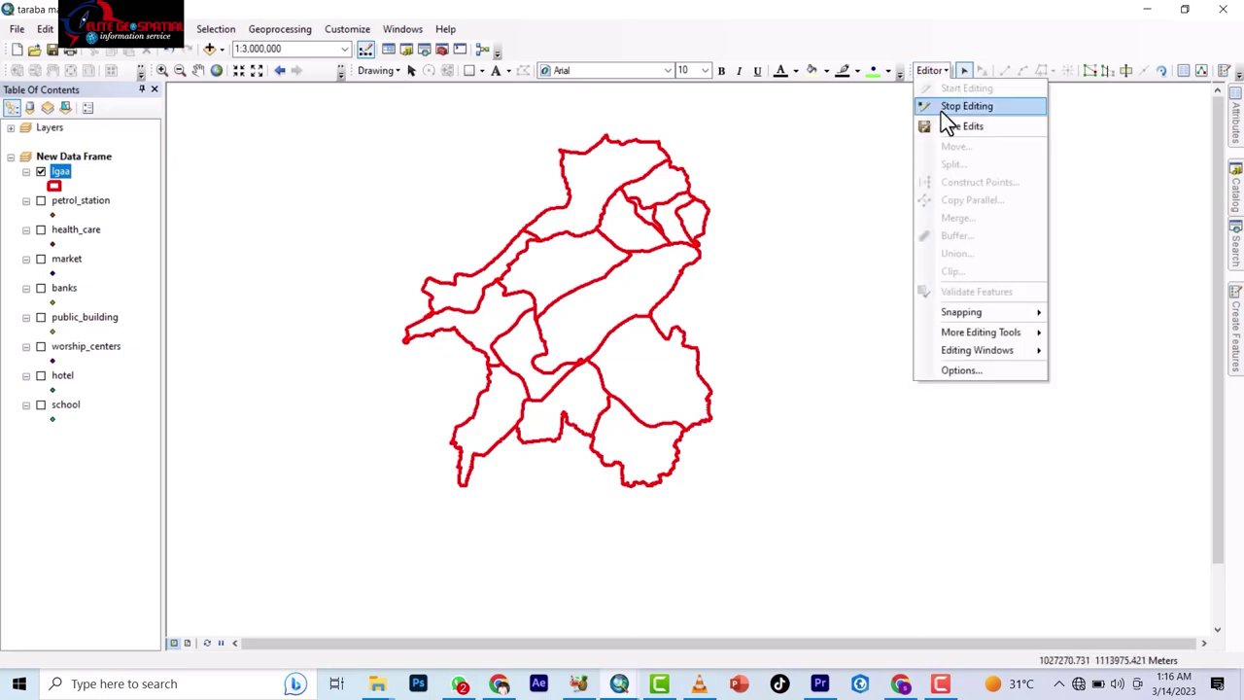
{"action": "left_click", "coordinate": [962, 106]}
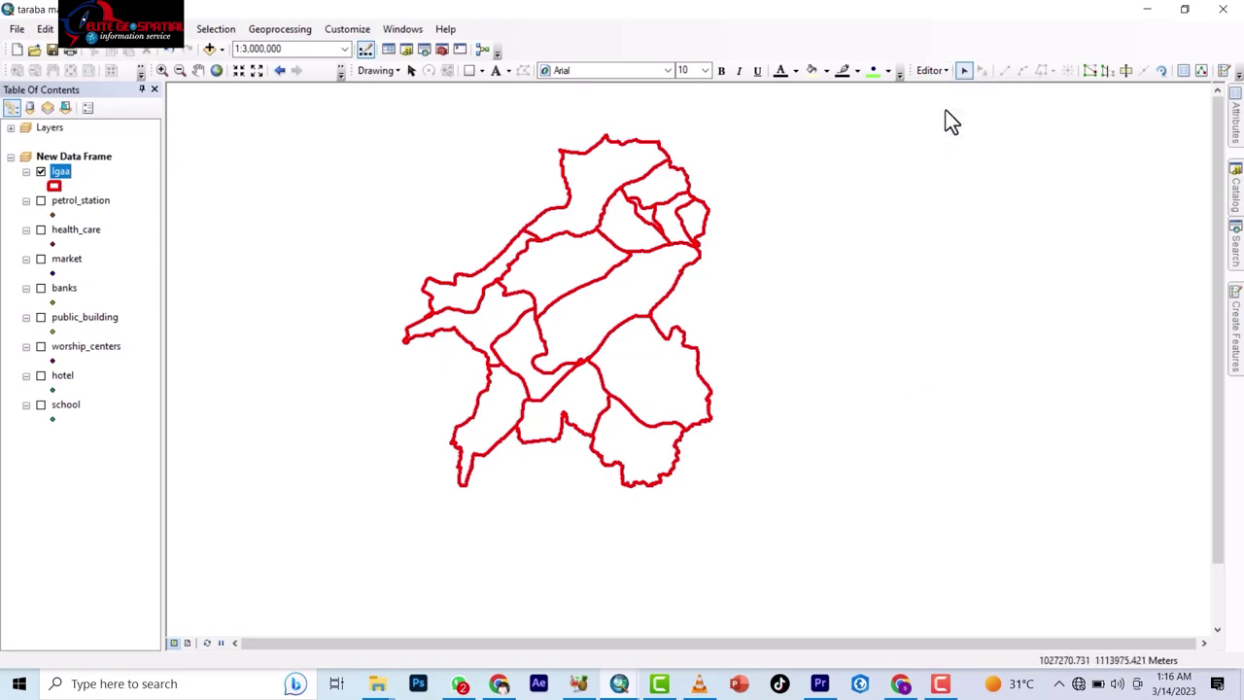
Reopen the lgaa attribute table to verify the saved populations, then close it
{"action": "right_click", "coordinate": [60, 180]}
{"action": "left_click", "coordinate": [119, 221]}
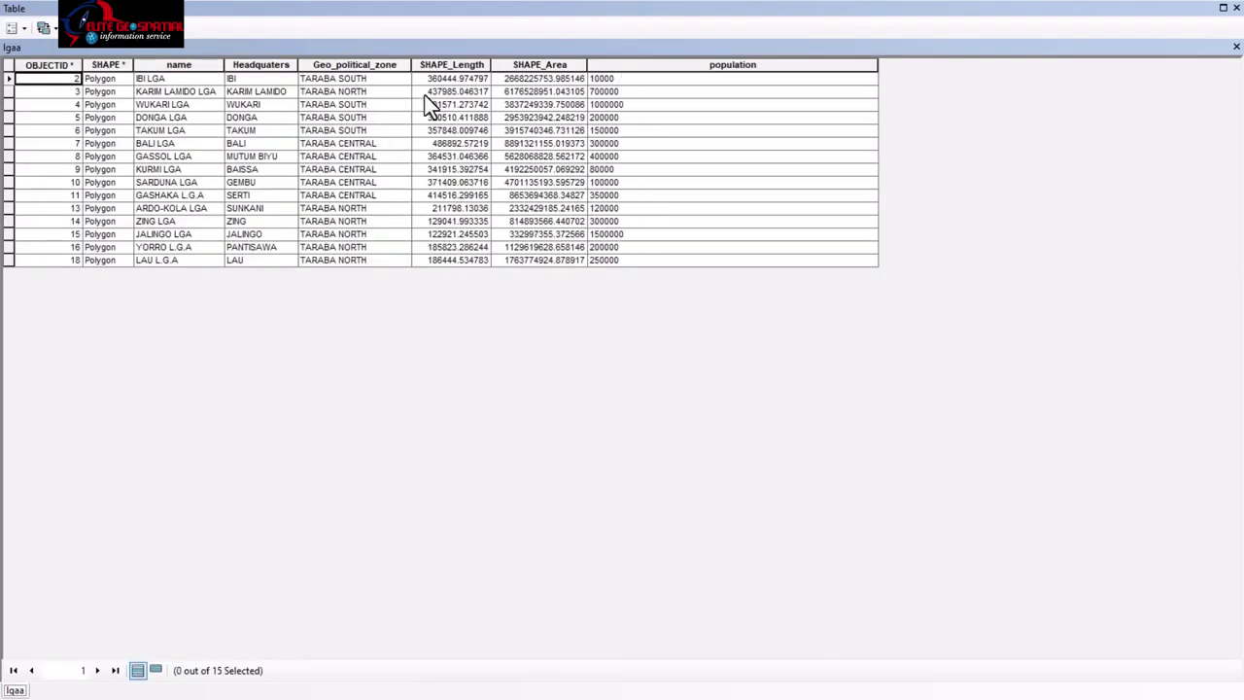
{"action": "left_click", "coordinate": [1237, 47]}
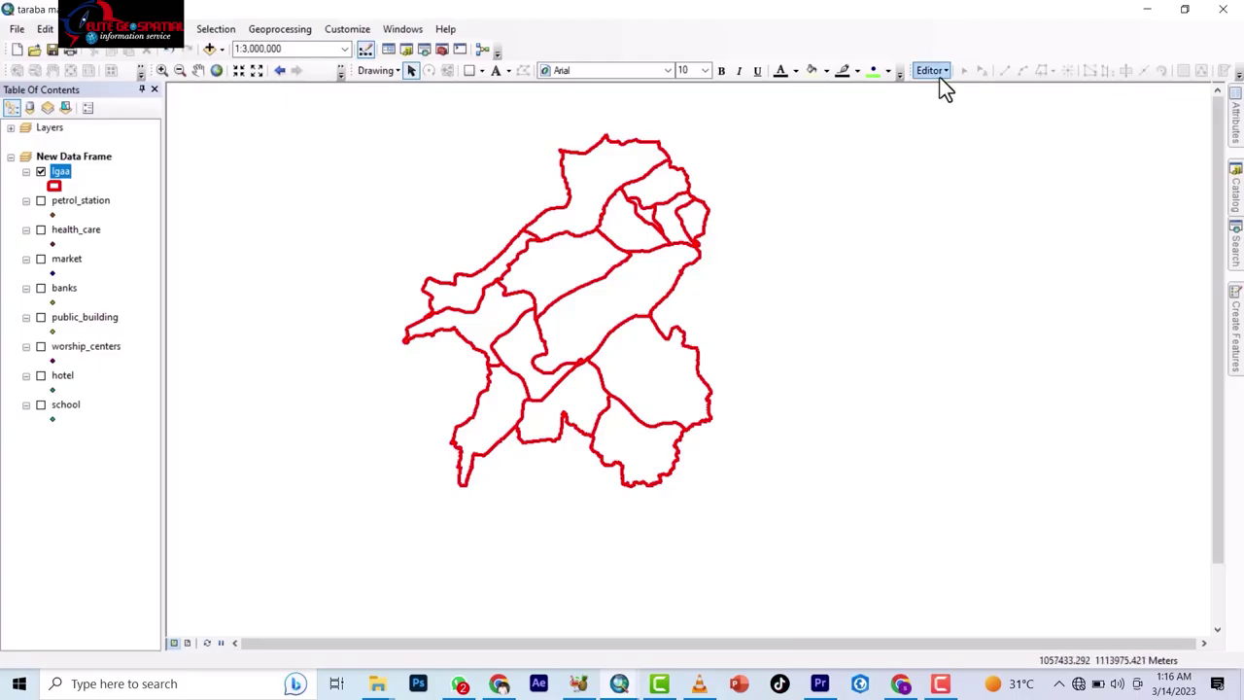
{"action": "left_click", "coordinate": [938, 74]}
{"action": "left_click", "coordinate": [955, 89]}
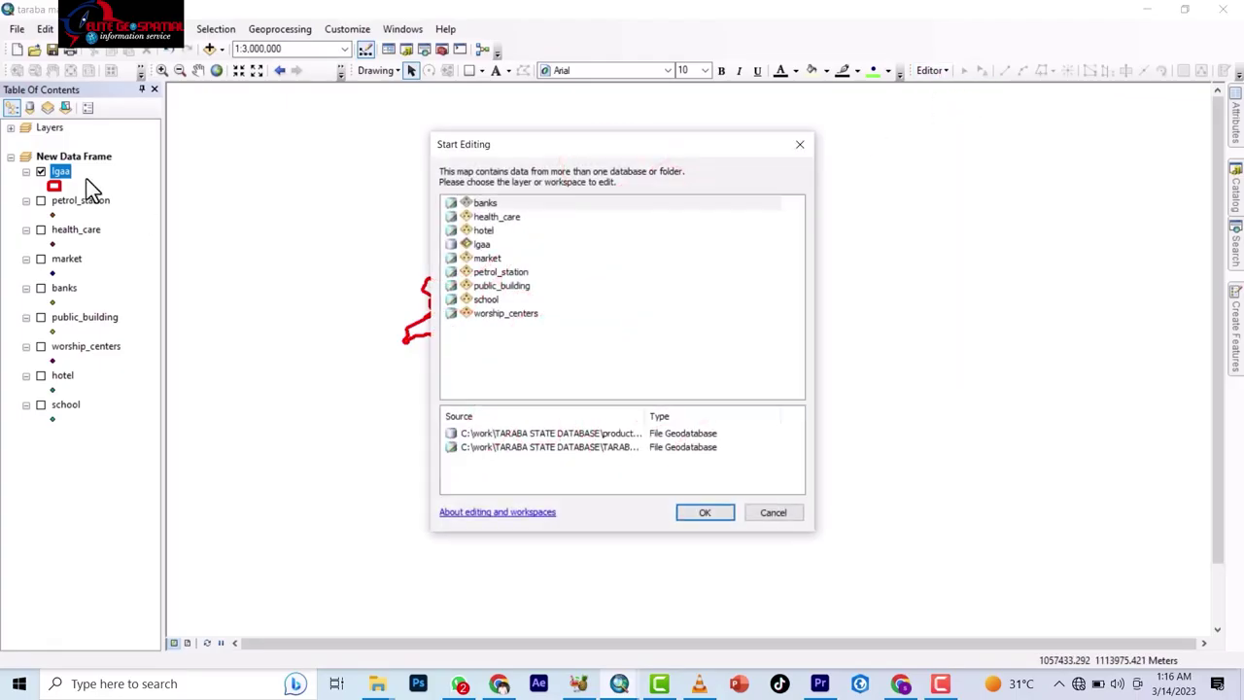
{"action": "left_click", "coordinate": [481, 245]}
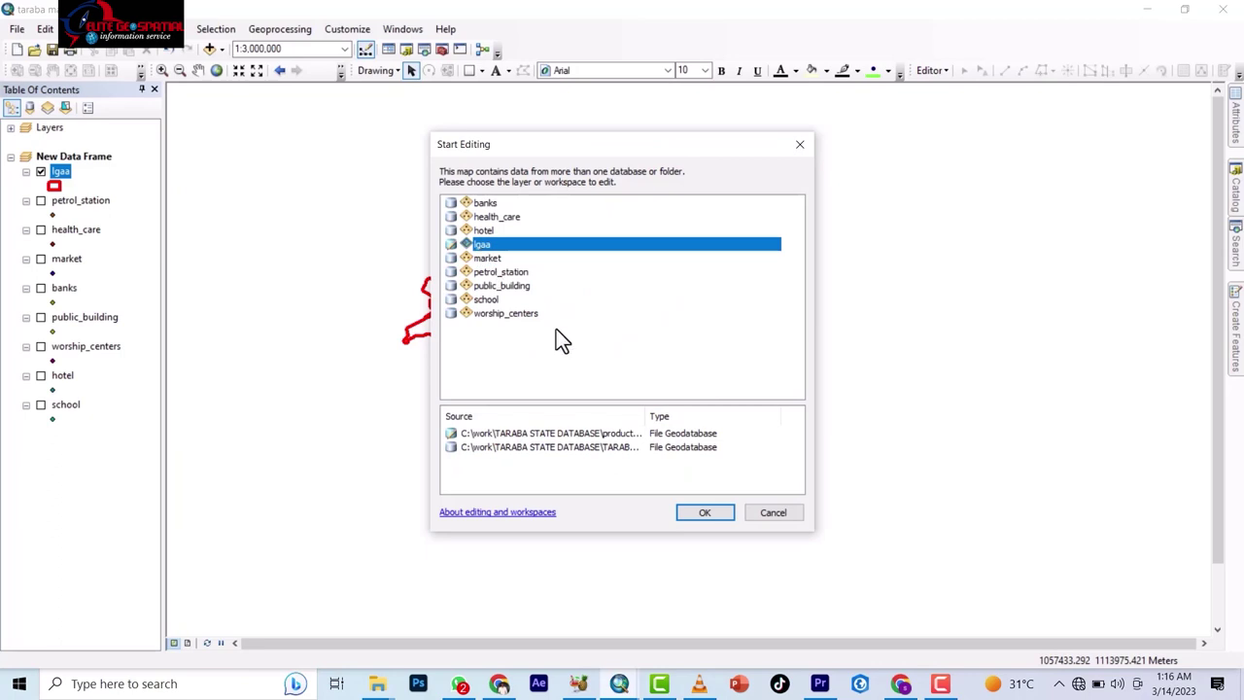
{"action": "left_click", "coordinate": [702, 513]}
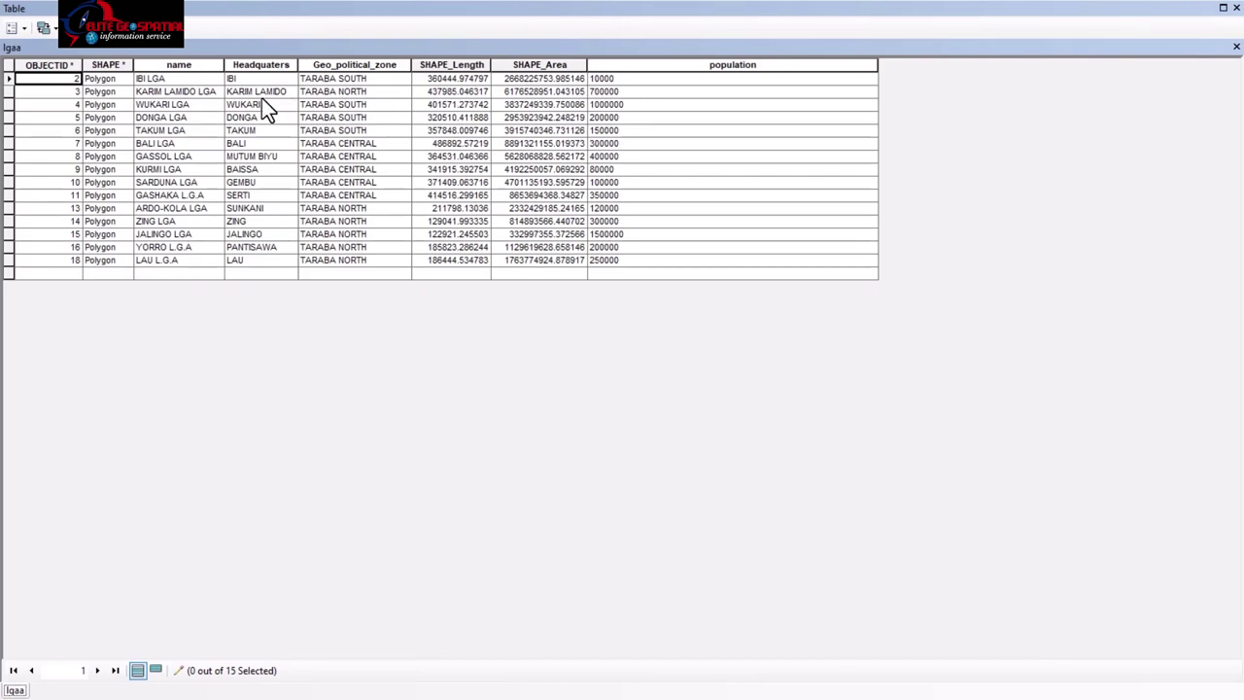
{"action": "left_click", "coordinate": [144, 78]}
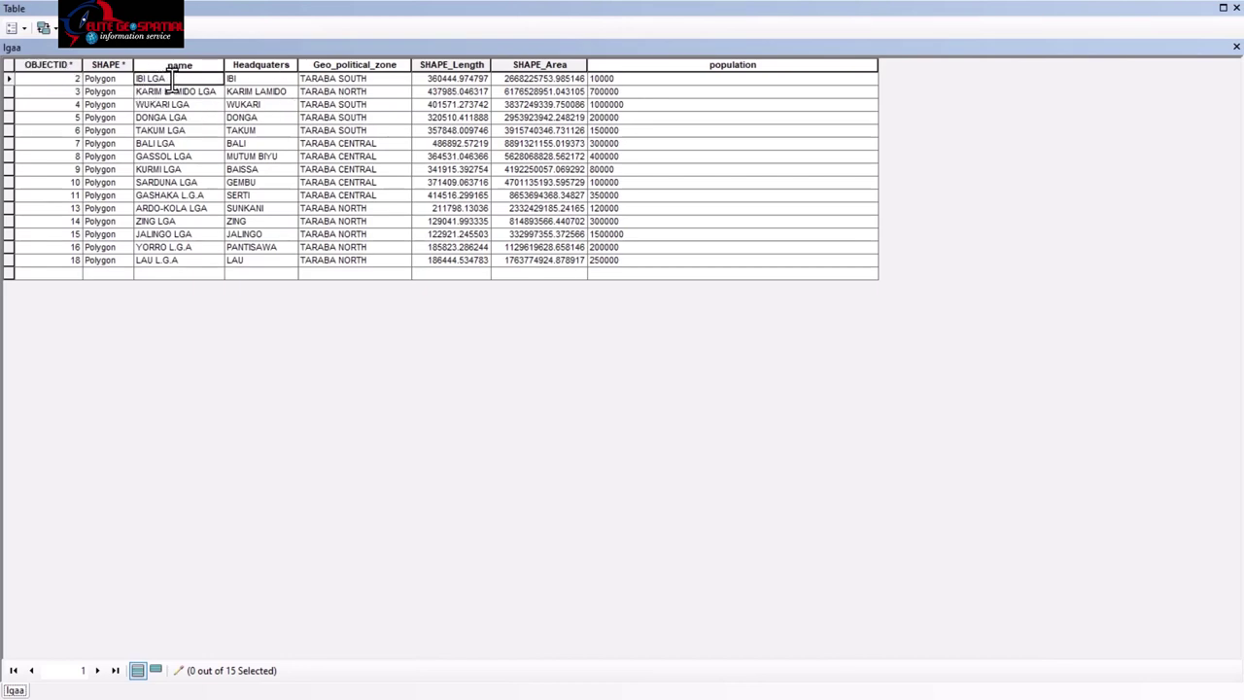
{"action": "left_click", "coordinate": [244, 81]}
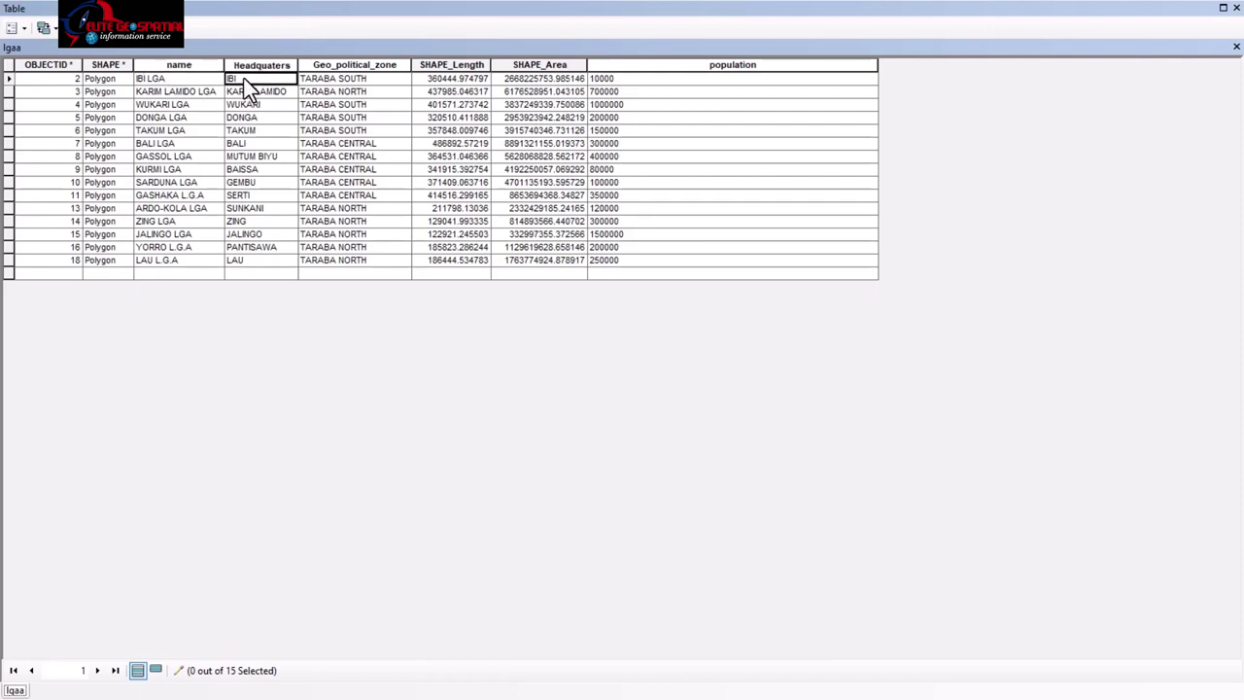
{"action": "left_click", "coordinate": [254, 99]}
{"action": "left_click", "coordinate": [234, 130]}
{"action": "left_click", "coordinate": [198, 144]}
{"action": "left_click", "coordinate": [365, 118]}
{"action": "left_click", "coordinate": [457, 101]}
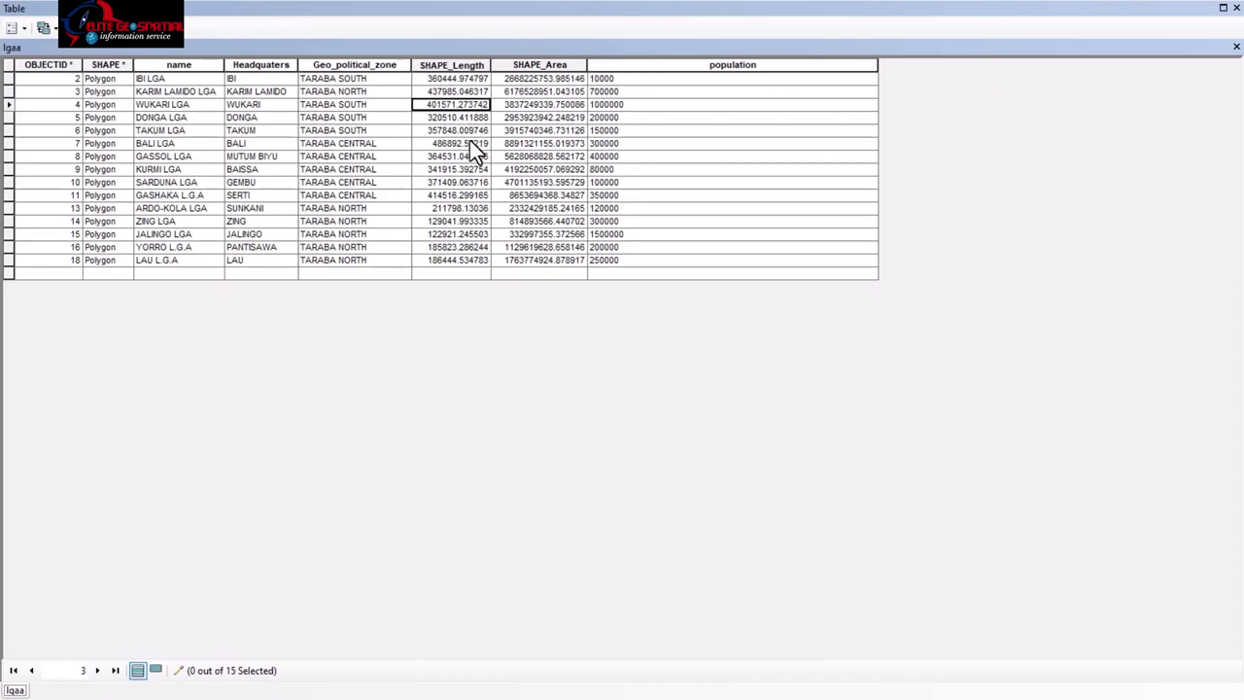
{"action": "left_click", "coordinate": [469, 140]}
{"action": "left_click", "coordinate": [454, 90]}
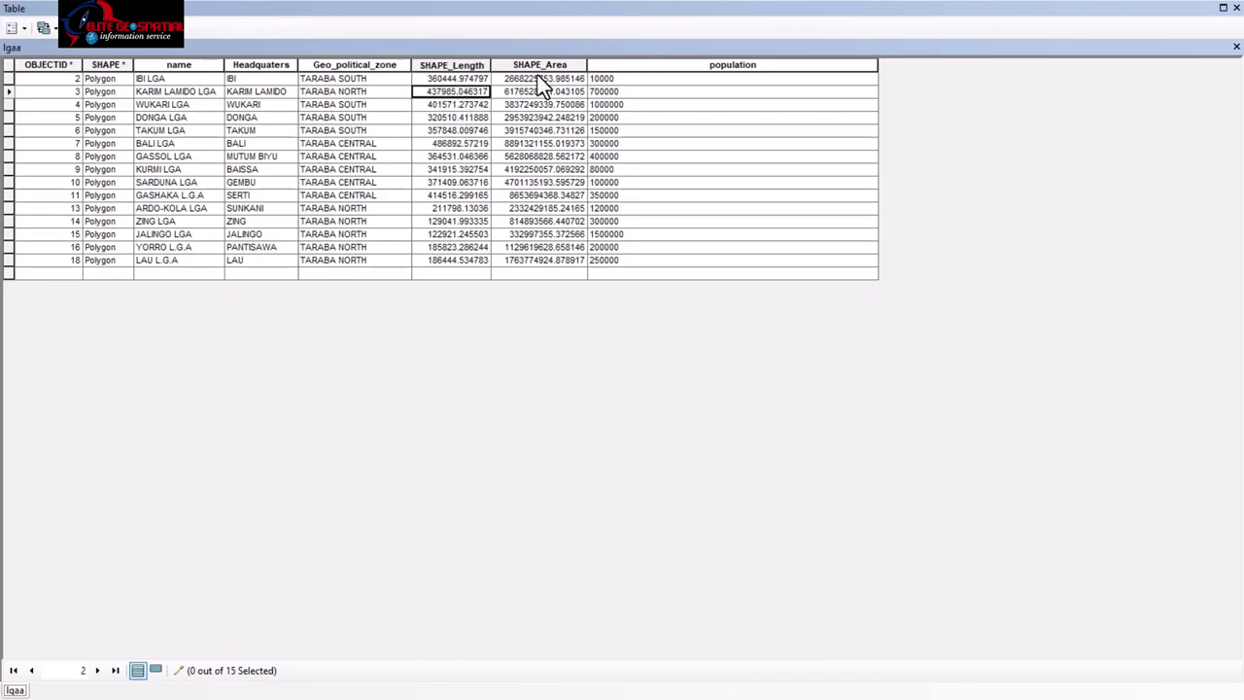
{"action": "left_click", "coordinate": [356, 78]}
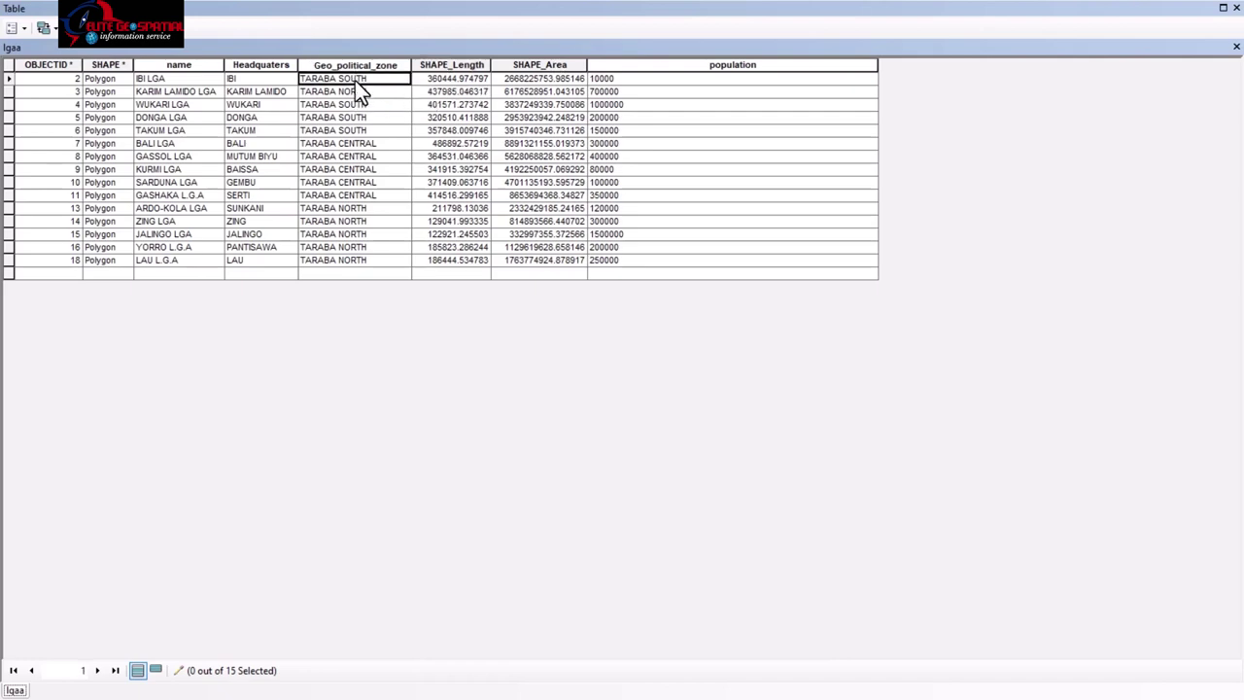
{"action": "left_click", "coordinate": [362, 81]}
{"action": "left_click", "coordinate": [356, 96]}
{"action": "left_click", "coordinate": [356, 117]}
{"action": "left_click", "coordinate": [352, 221]}
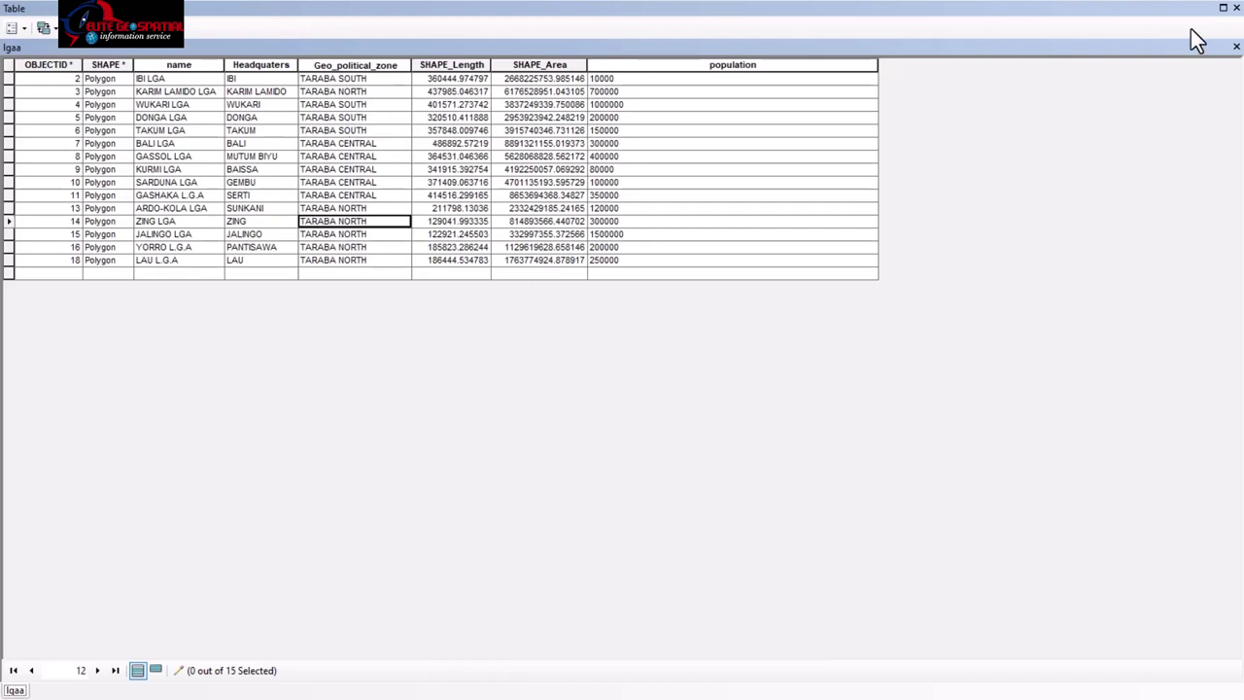
{"action": "left_click", "coordinate": [1235, 47]}
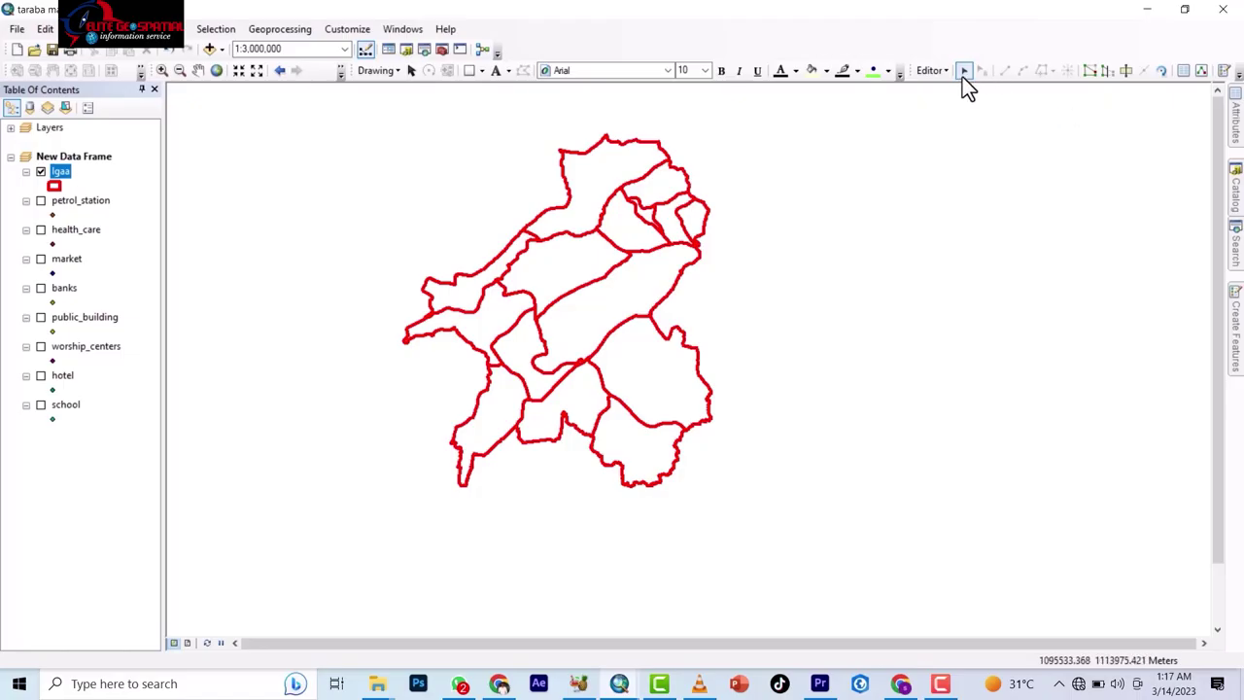
{"action": "left_click", "coordinate": [933, 73]}
{"action": "left_click", "coordinate": [960, 104]}
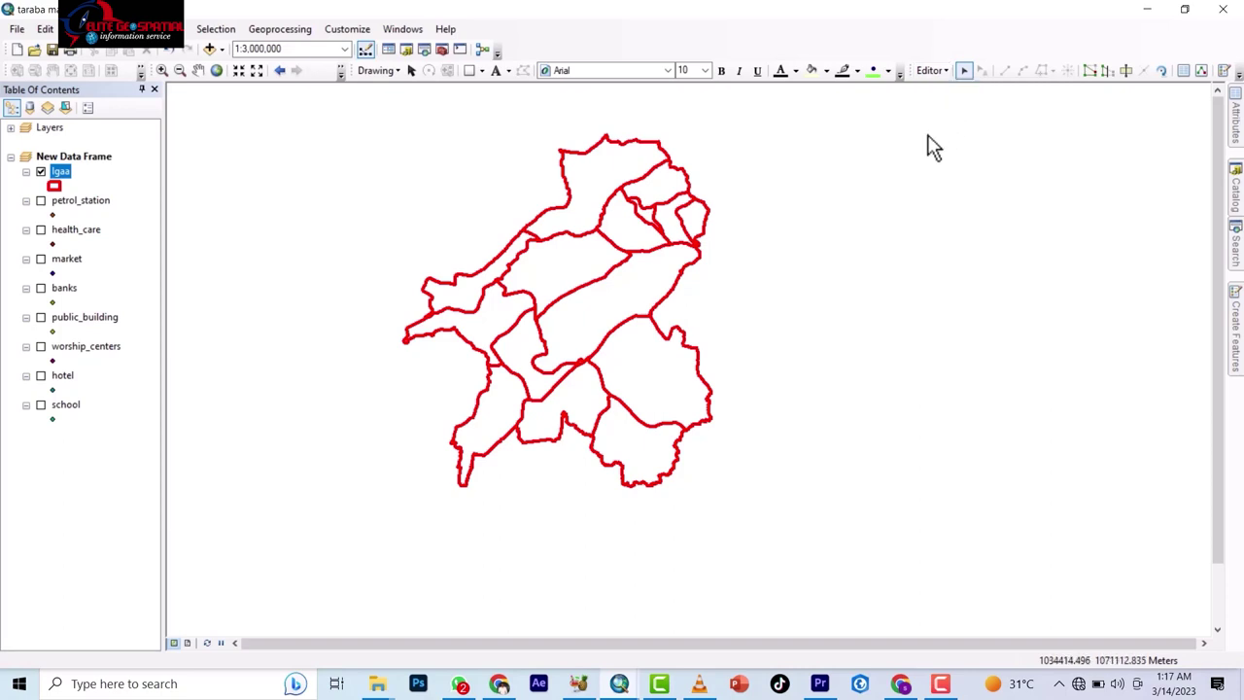